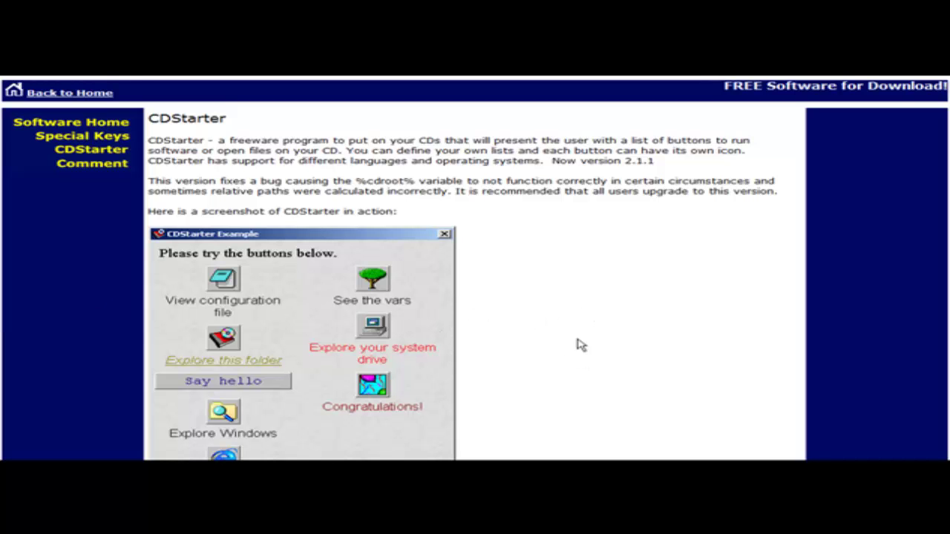
# Review the CDStarter web page, including its description, the example screenshot and the details further down
pyautogui.scroll(-3, 578, 344)
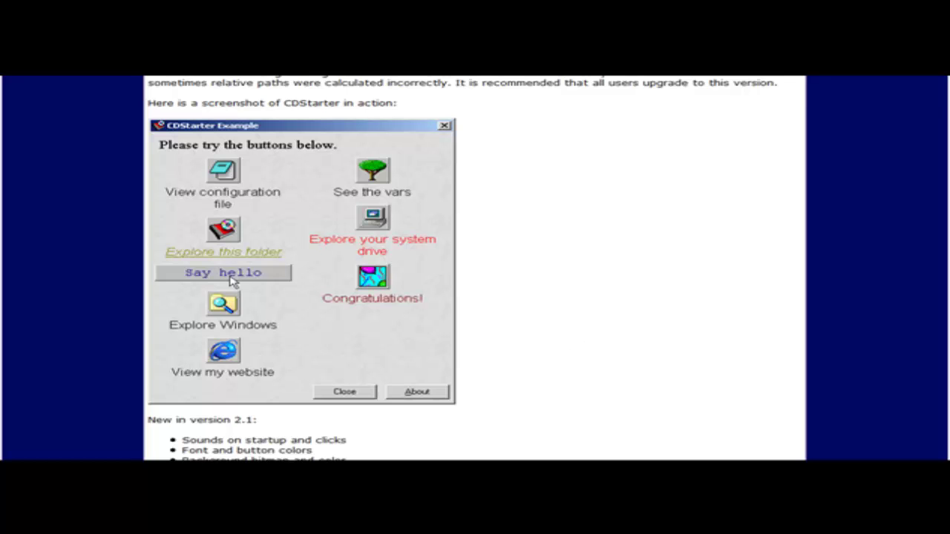
pyautogui.scroll(3, 566, 277)
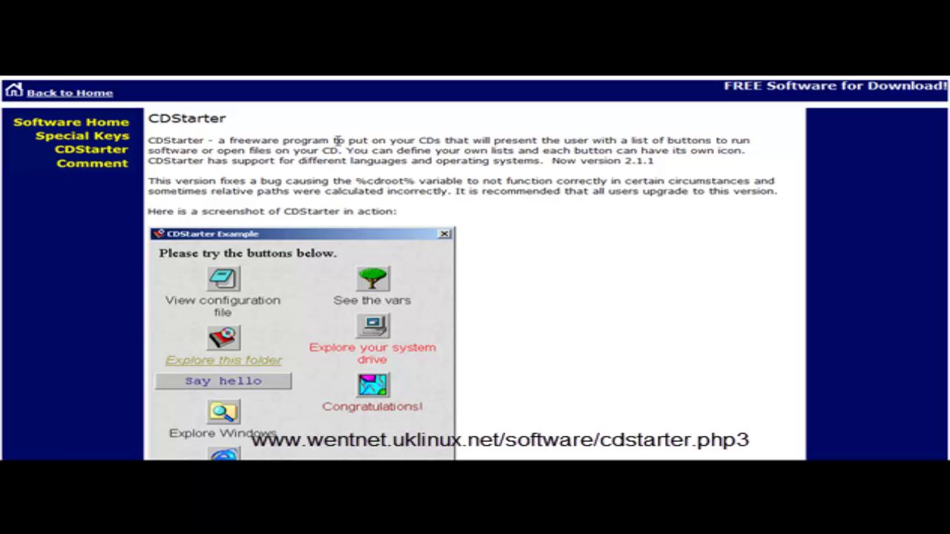
pyautogui.scroll(-3, 430, 202)
pyautogui.scroll(-10, 429, 201)
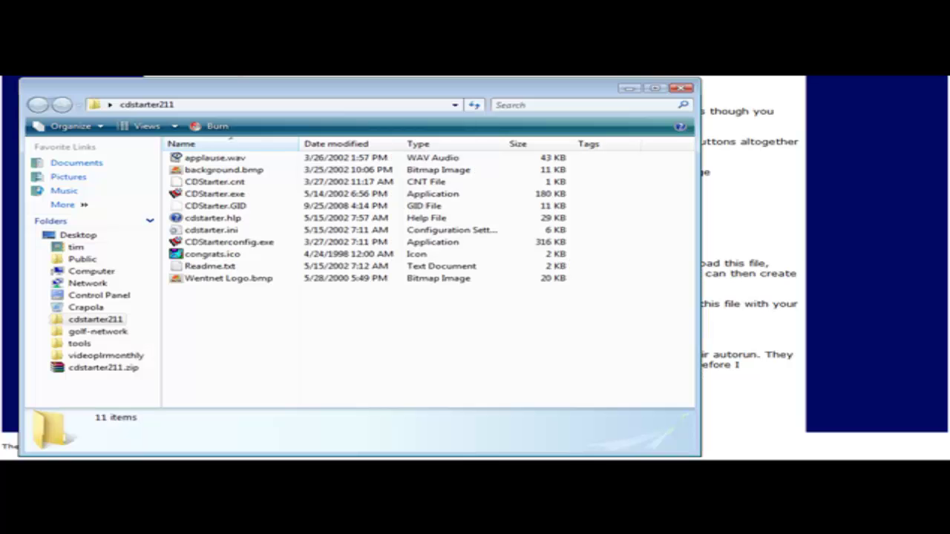
# Run CDStarter.exe from the cdstarter211 folder and dismiss its welcome message
pyautogui.click(212, 196)
pyautogui.press('Return')
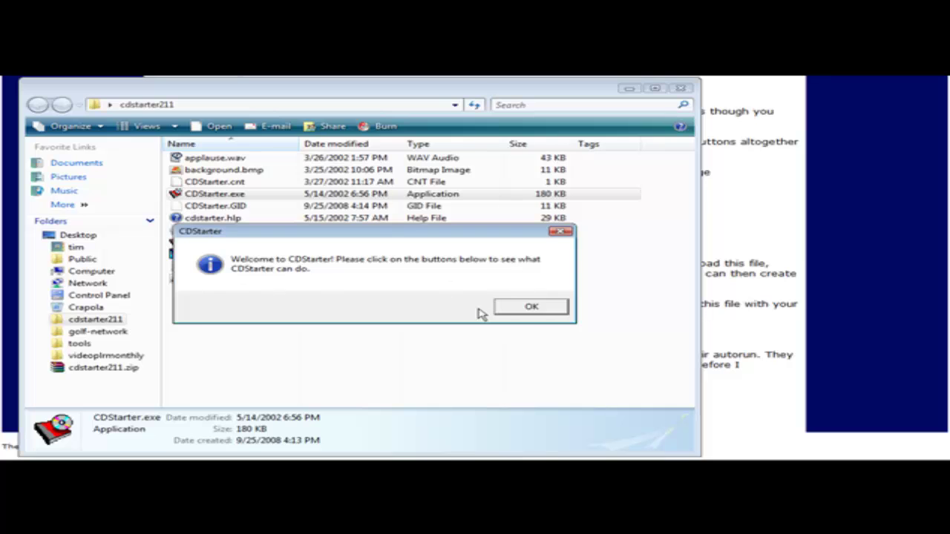
pyautogui.click(514, 308)
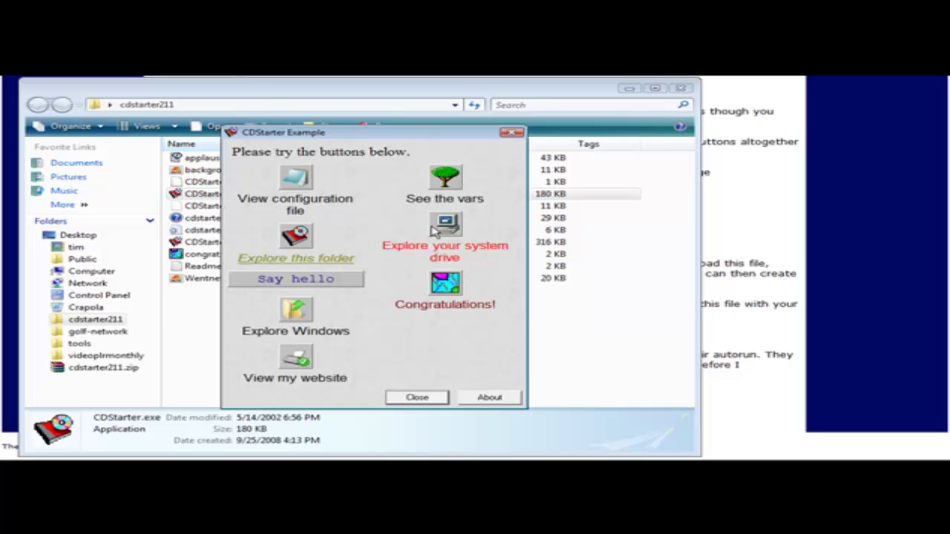
# Test the example's View configuration file and See the vars entries, closing each window they open
pyautogui.click(295, 178)
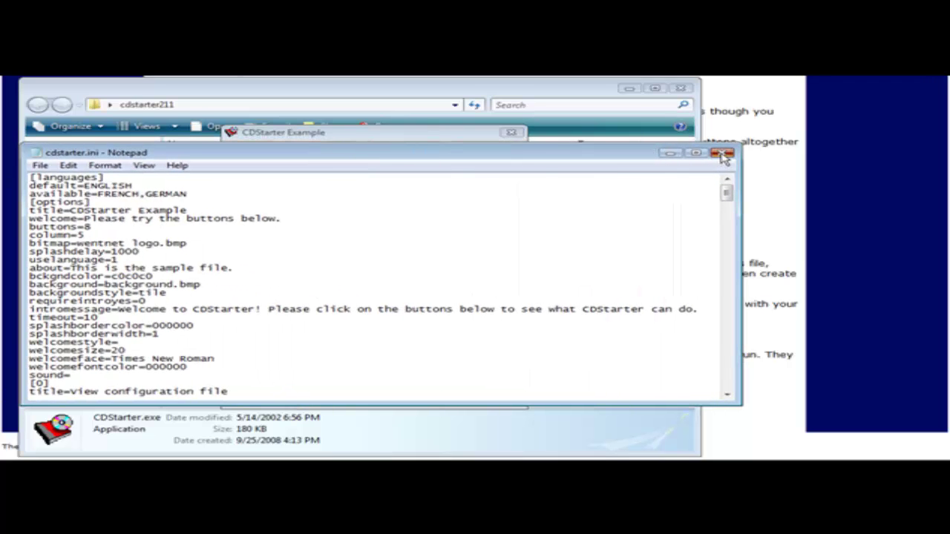
pyautogui.click(720, 154)
pyautogui.click(447, 183)
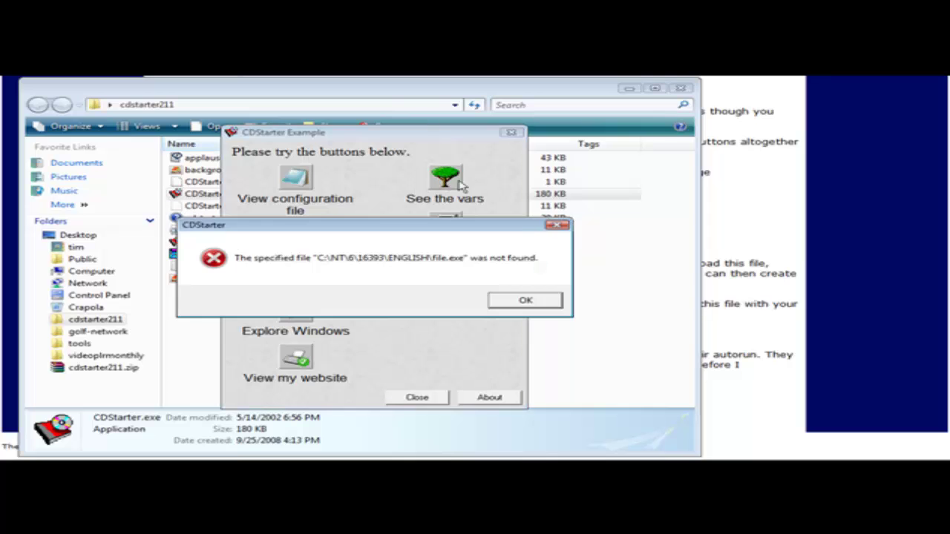
pyautogui.click(524, 300)
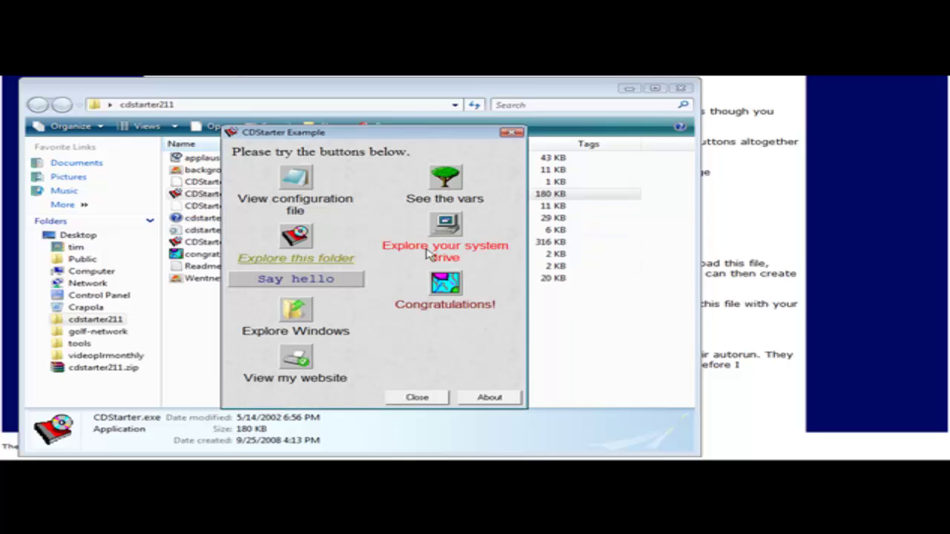
# Test the example's Explore this folder and Explore your system drive entries, returning to the example after each
pyautogui.click(297, 239)
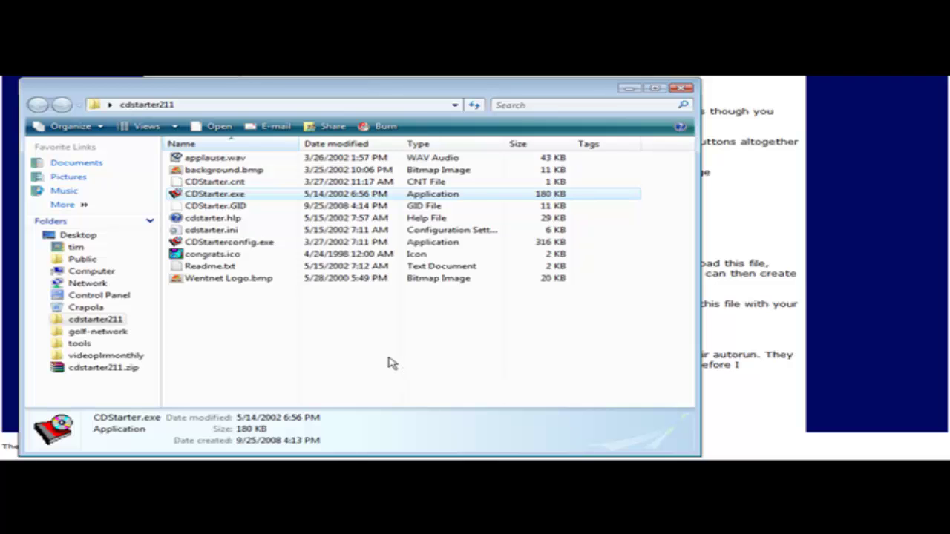
pyautogui.hotkey('alt', 'Tab')
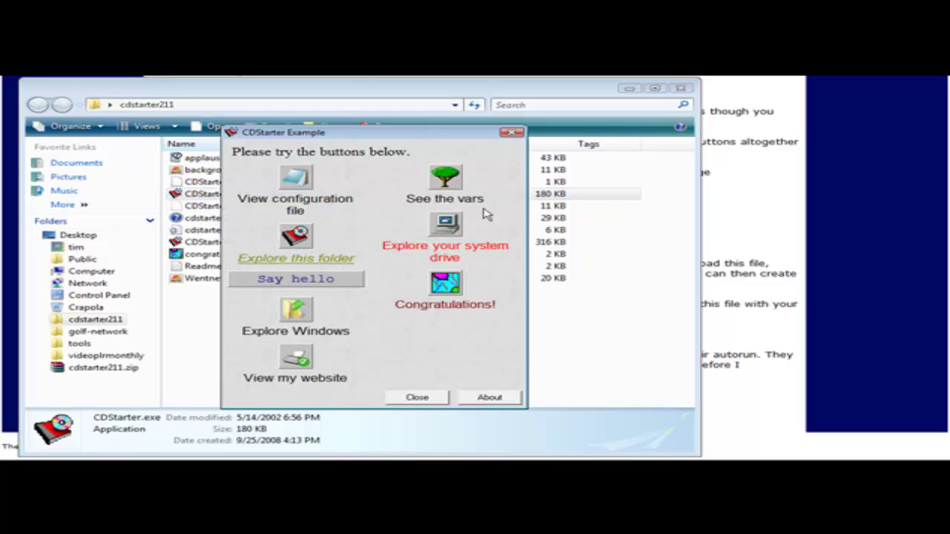
pyautogui.click(453, 232)
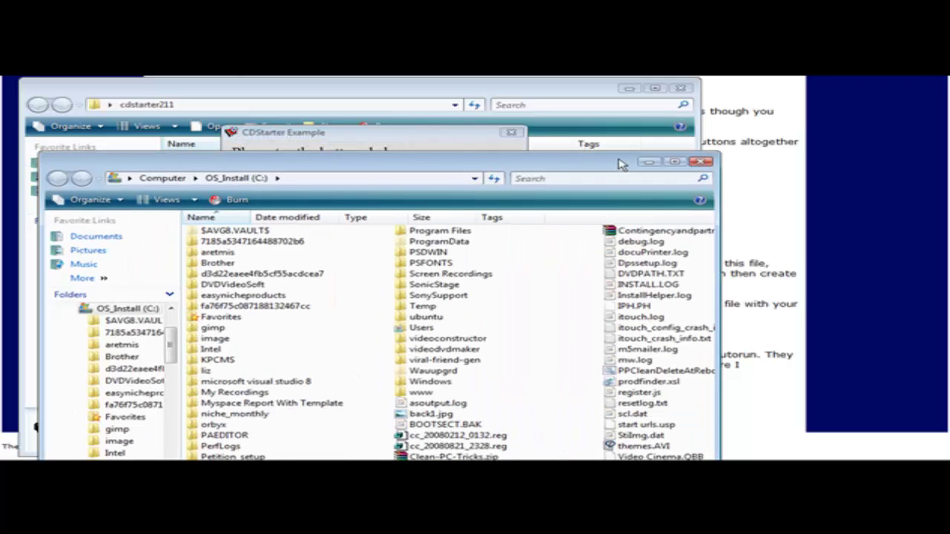
pyautogui.click(702, 161)
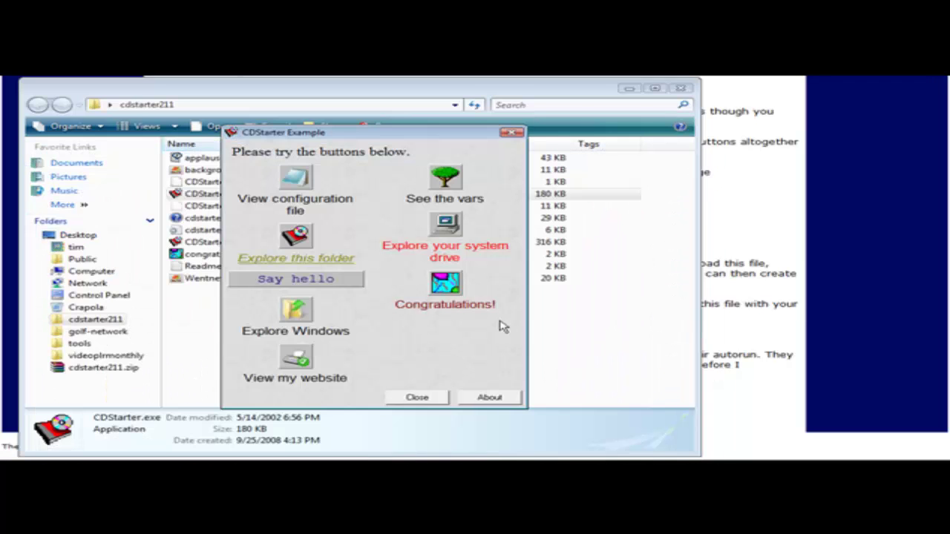
# Test the example's Say hello entry, dismiss its greeting and close the CDStarter example
pyautogui.click(315, 282)
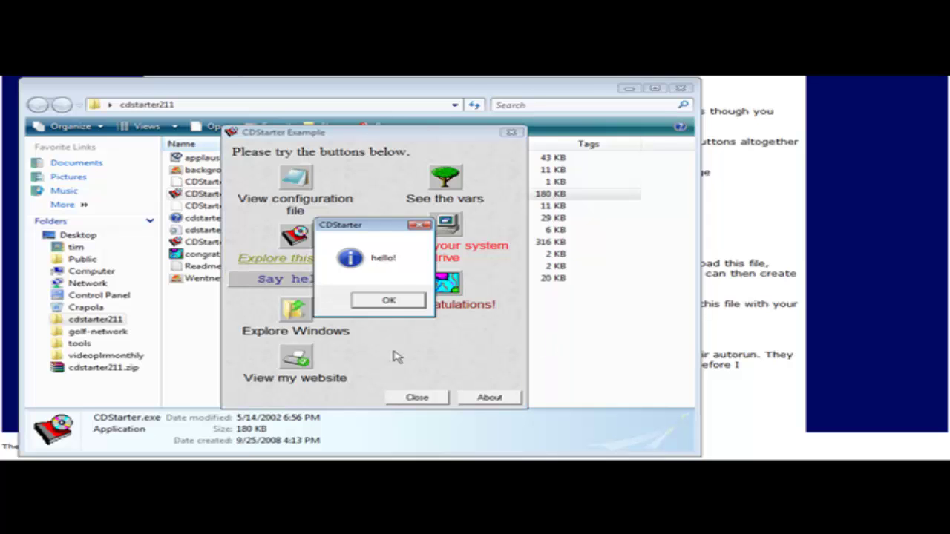
pyautogui.click(389, 304)
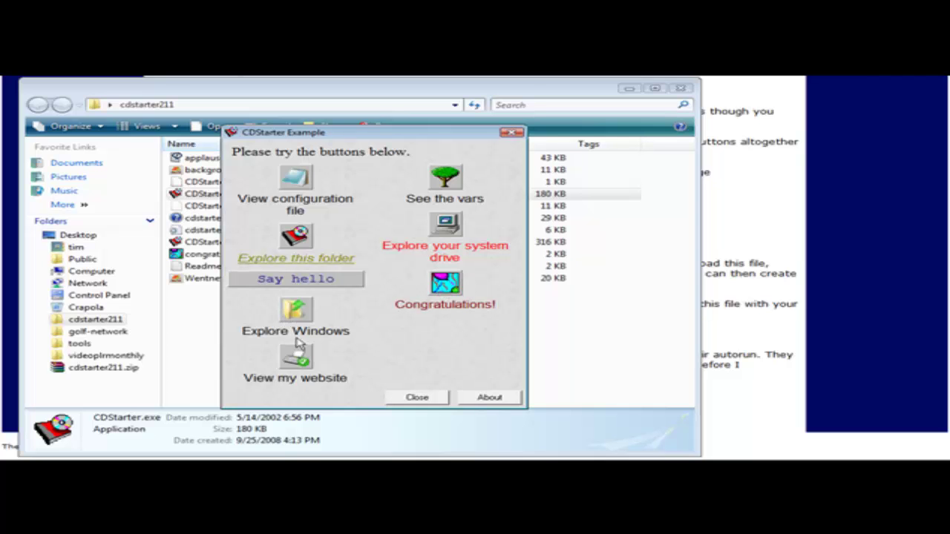
pyautogui.click(418, 398)
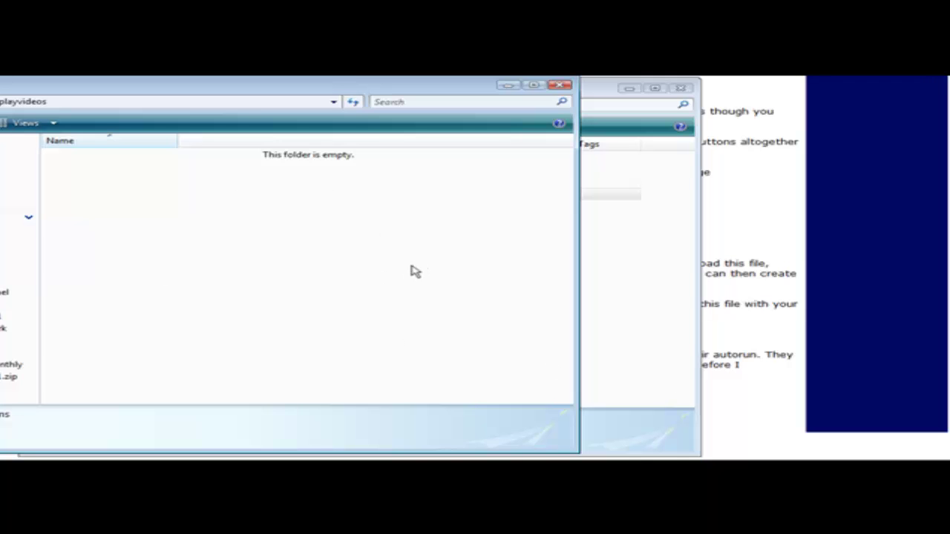
# Paste the files video-1.wmv through video-4.wmv into the empty playvideos folder
pyautogui.hotkey('ctrl', 'v')
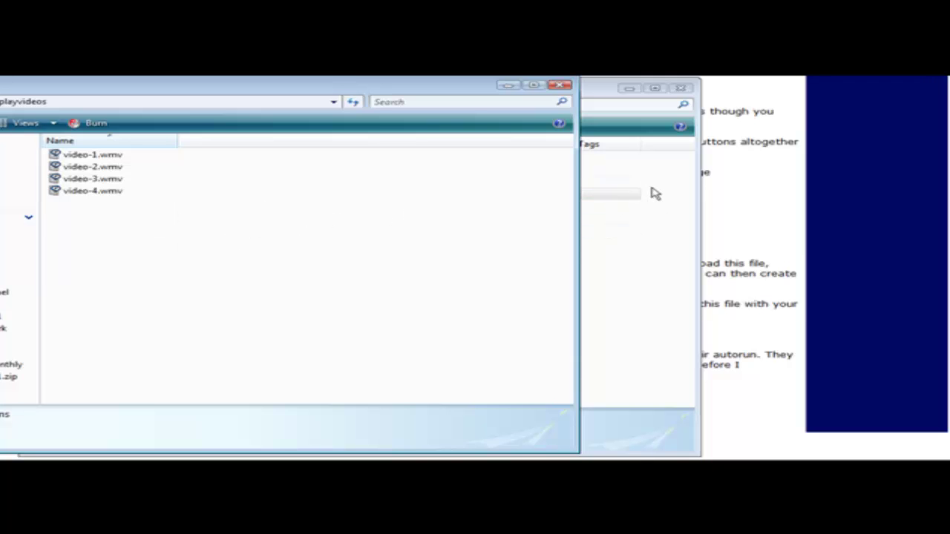
# Launch CDStarterconfig.exe from the cdstarter211 folder and set the menu title to "Server Transfer Videos"
pyautogui.click(592, 97)
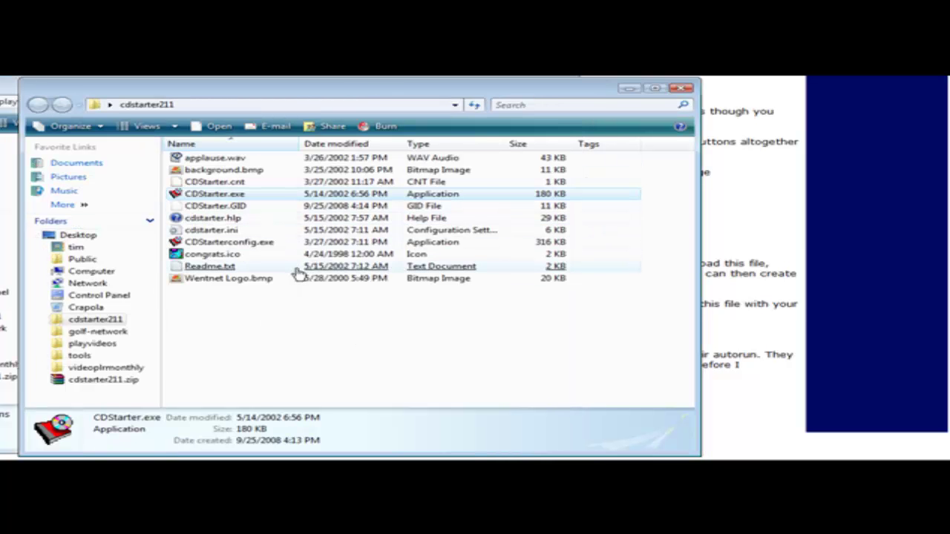
pyautogui.doubleClick(256, 245)
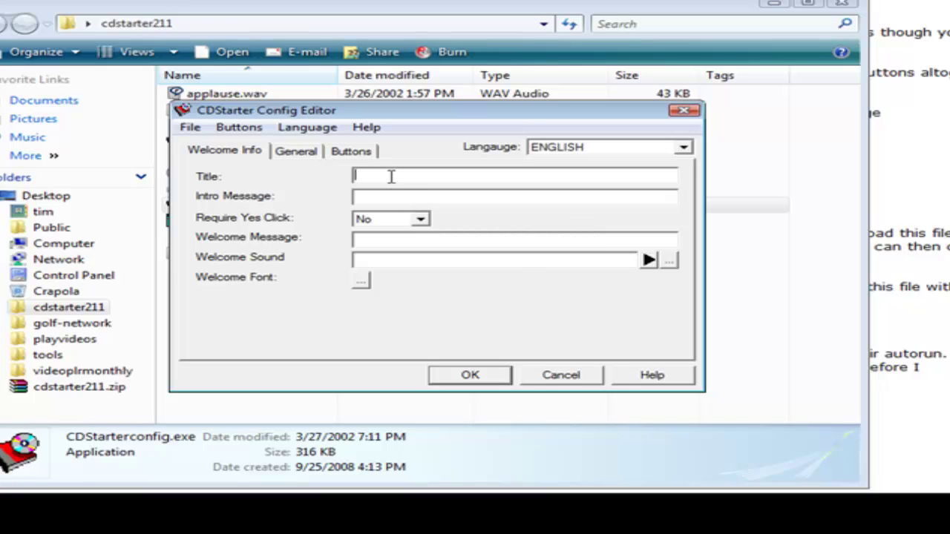
pyautogui.write('Server Transfer Videos')
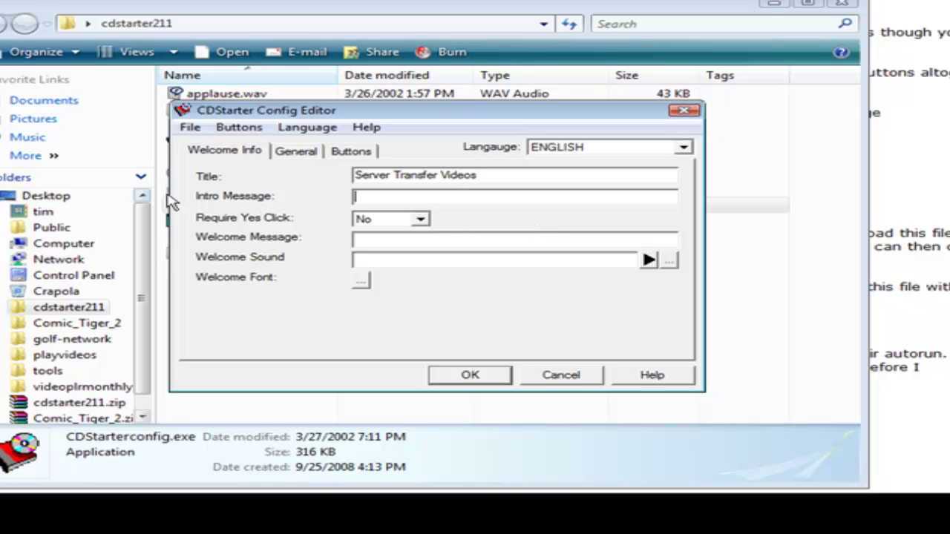
pyautogui.click(420, 220)
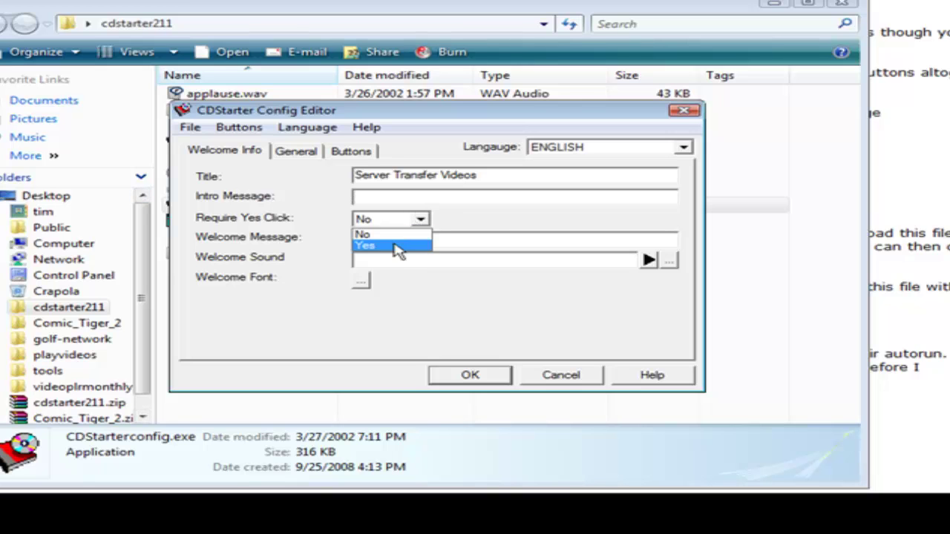
pyautogui.click(484, 220)
pyautogui.click(374, 220)
pyautogui.click(489, 217)
# Enter the intro message "Server Tramsfer Videos. Do You Wish To Continue?" and set Require Yes Click to Yes
pyautogui.click(386, 197)
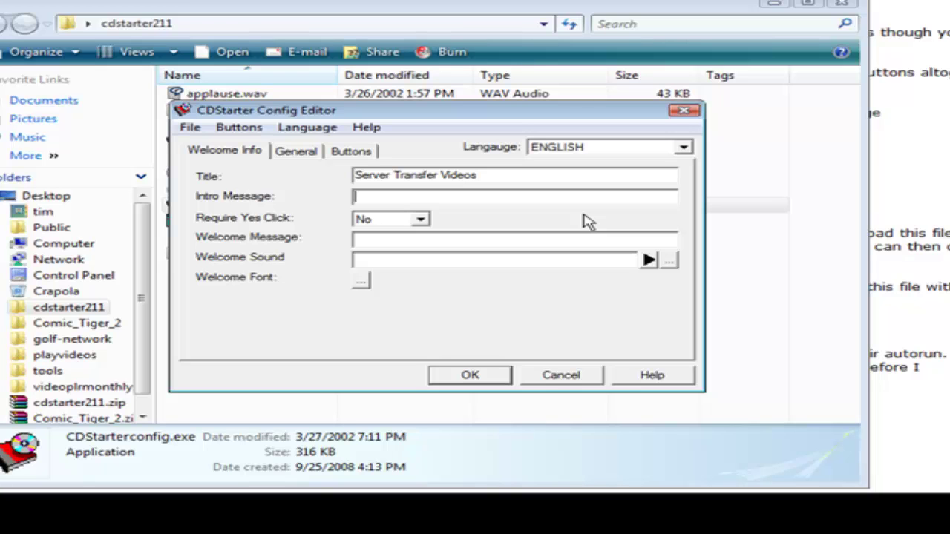
pyautogui.write('Server Transfer Videos. Do You Wish To Continue?')
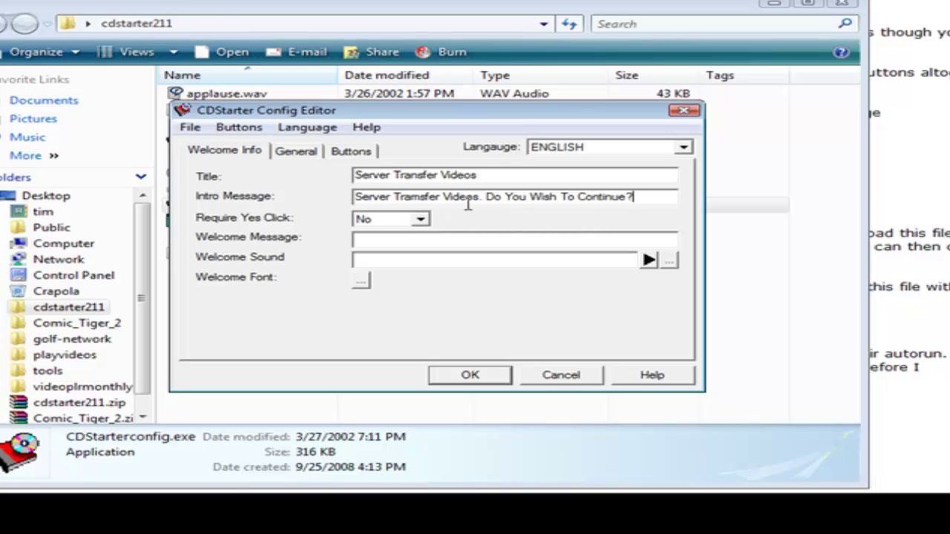
pyautogui.click(420, 219)
pyautogui.click(403, 245)
# Enter the welcome message "Welcome to the Server Transfer Video Series." and view its font options without changing them
pyautogui.click(380, 238)
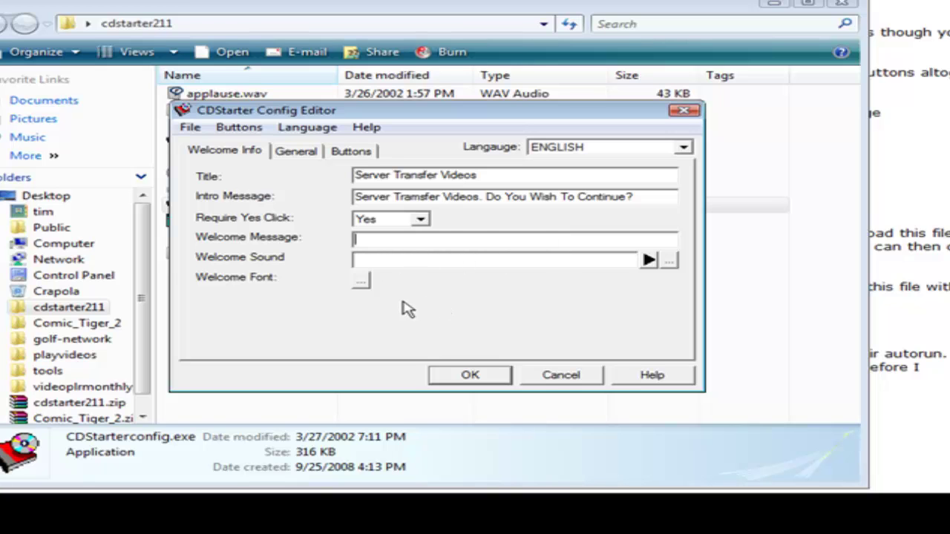
pyautogui.write('Welcome to the Server Transfer Video Series.')
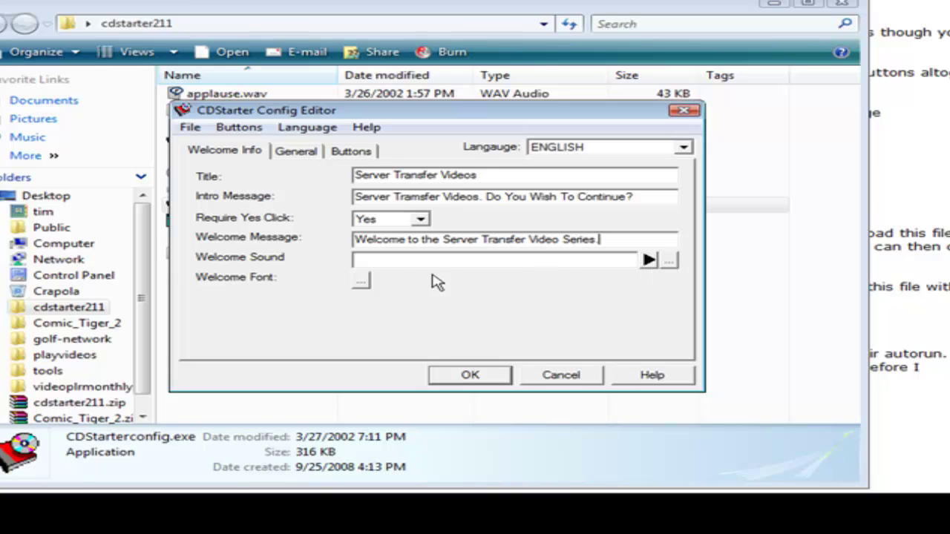
pyautogui.click(362, 281)
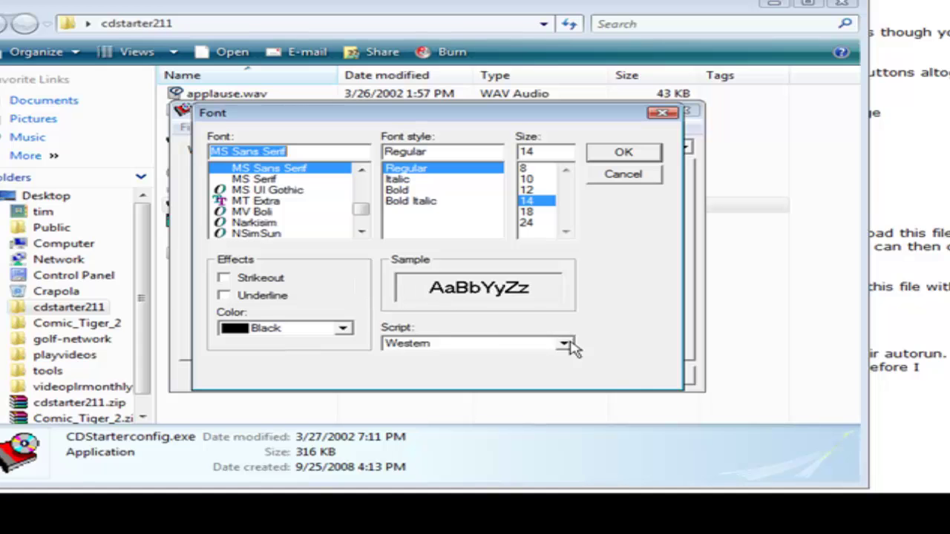
pyautogui.click(665, 114)
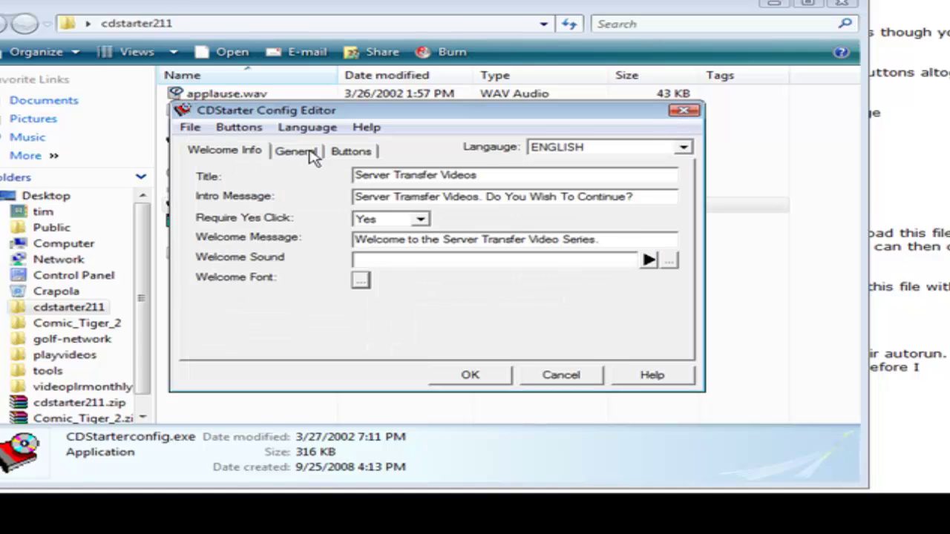
# Start inserting a menu button titled "Play Video One" and link it to a video file in the playvideos folder
pyautogui.click(306, 152)
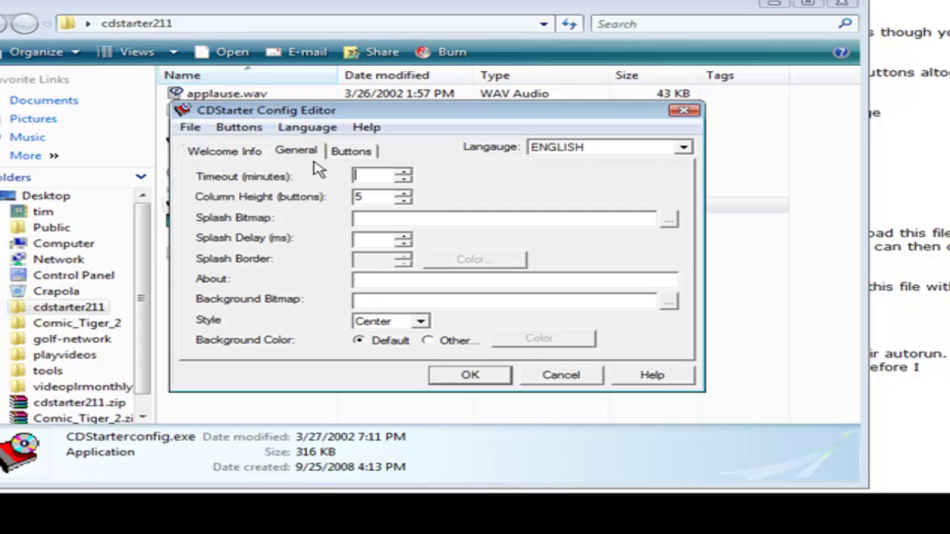
pyautogui.click(352, 151)
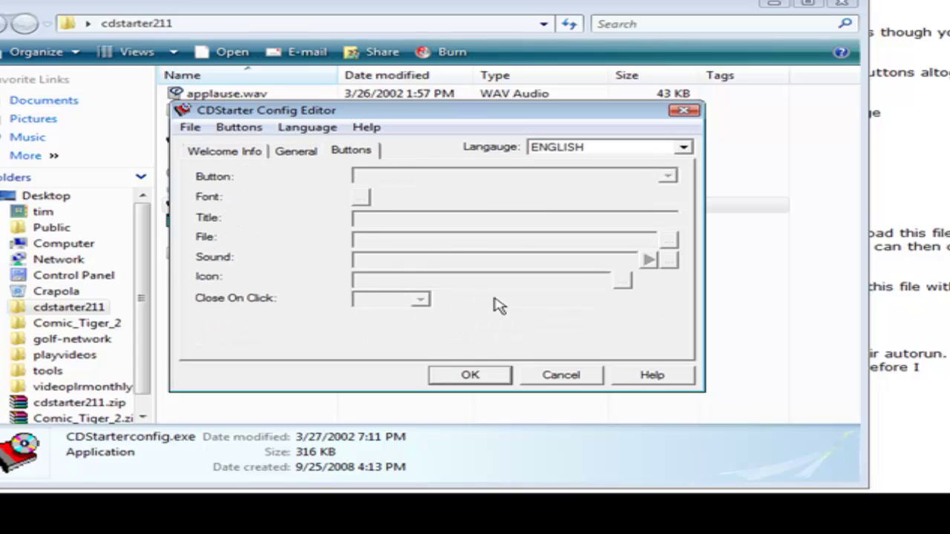
pyautogui.click(241, 129)
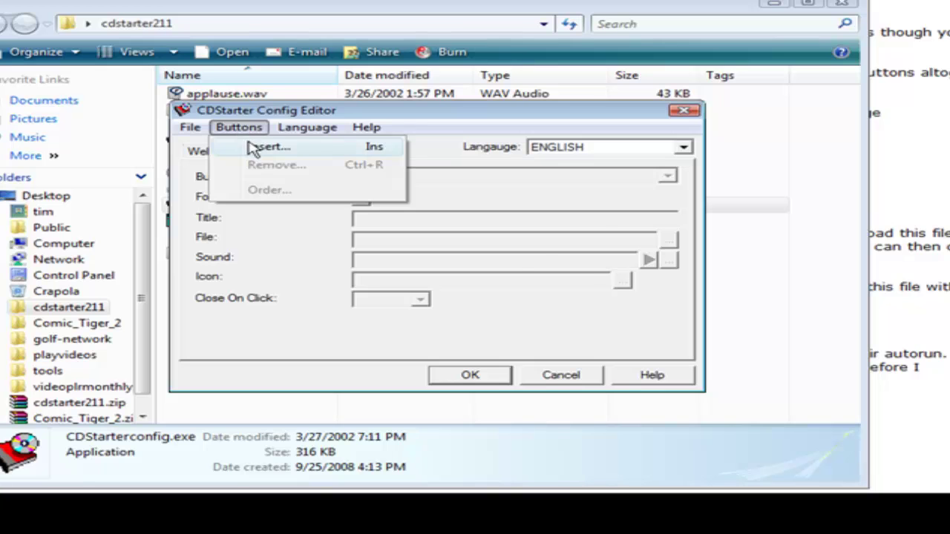
pyautogui.click(253, 147)
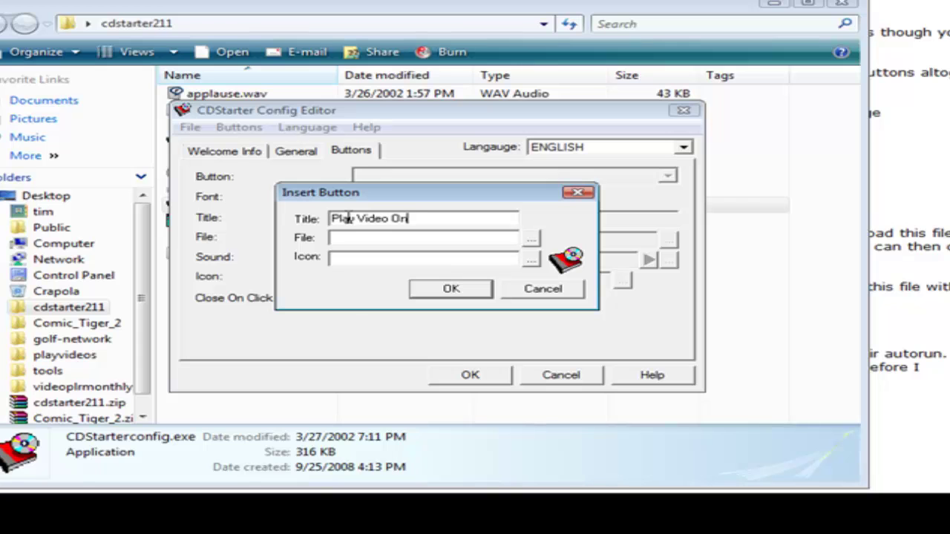
pyautogui.click(533, 245)
pyautogui.click(530, 244)
pyautogui.doubleClick(276, 201)
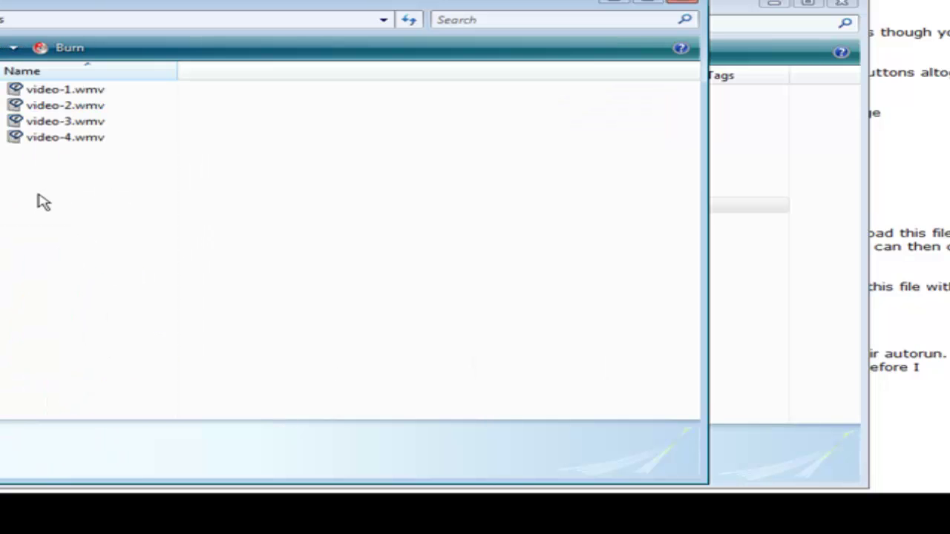
# Paste the icon file forward.ico into the playvideos folder and return to the button being inserted
pyautogui.rightClick(37, 199)
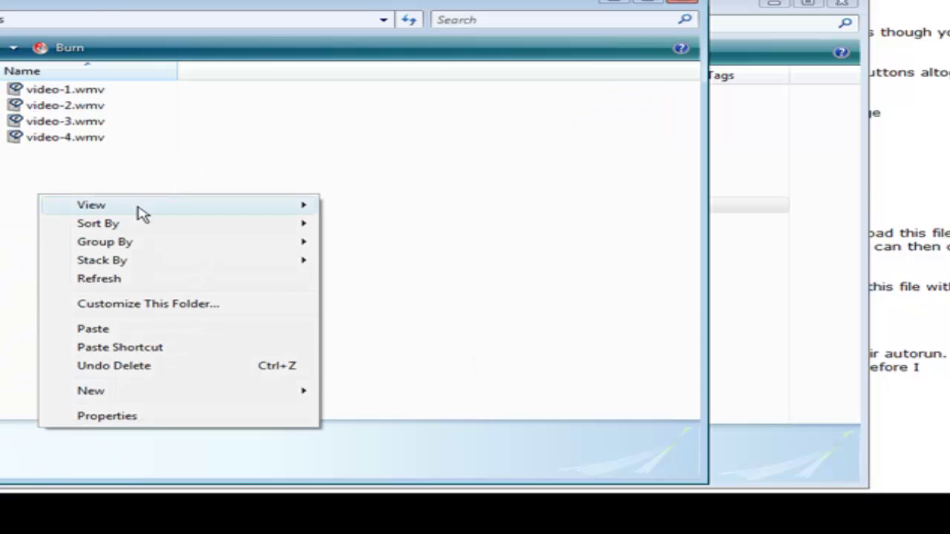
pyautogui.click(123, 330)
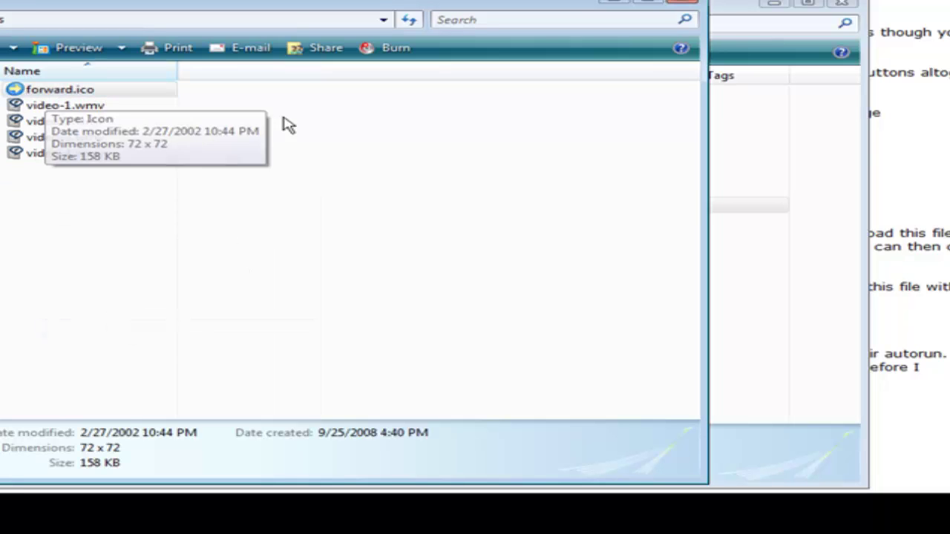
pyautogui.click(608, 3)
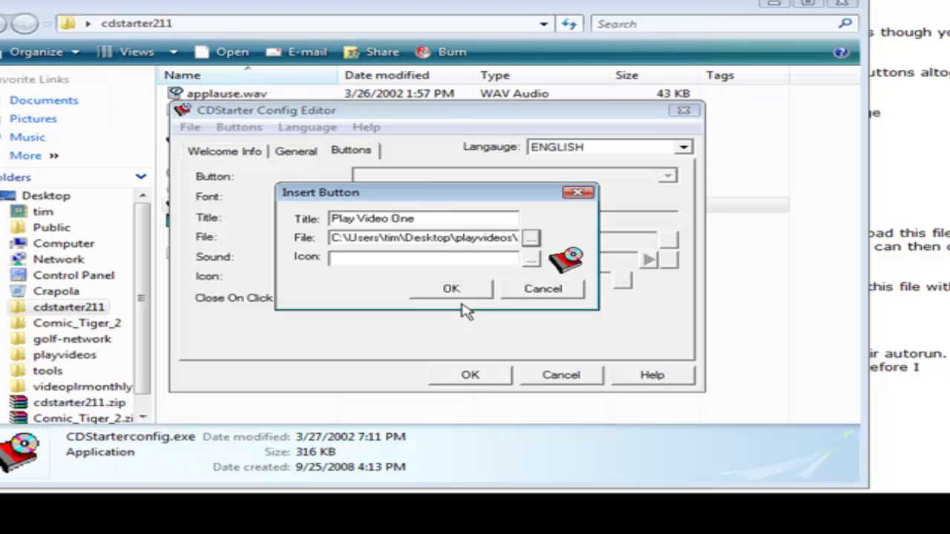
# Assign the icon forward.ico from the playvideos folder to the "Play Video One" button and finish inserting it
pyautogui.click(531, 258)
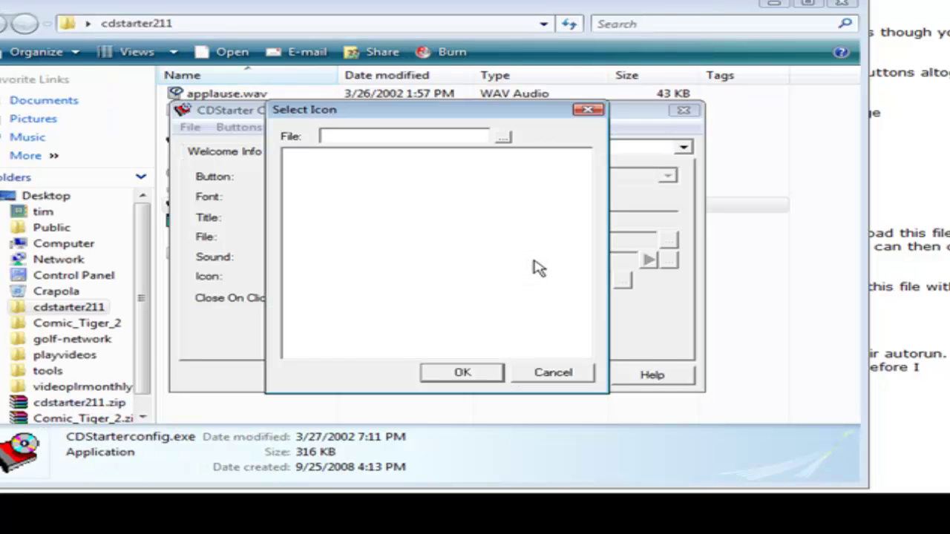
pyautogui.click(504, 137)
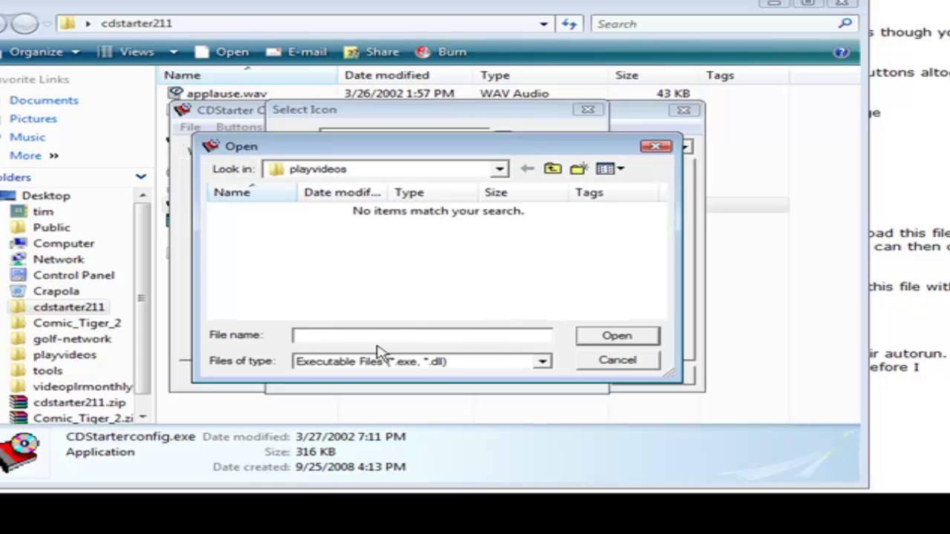
pyautogui.click(469, 362)
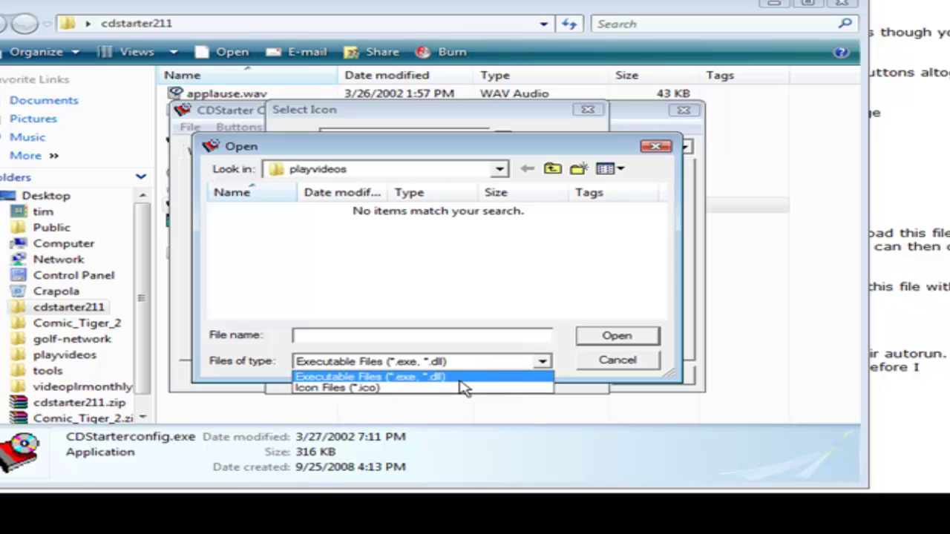
pyautogui.click(464, 387)
pyautogui.doubleClick(303, 213)
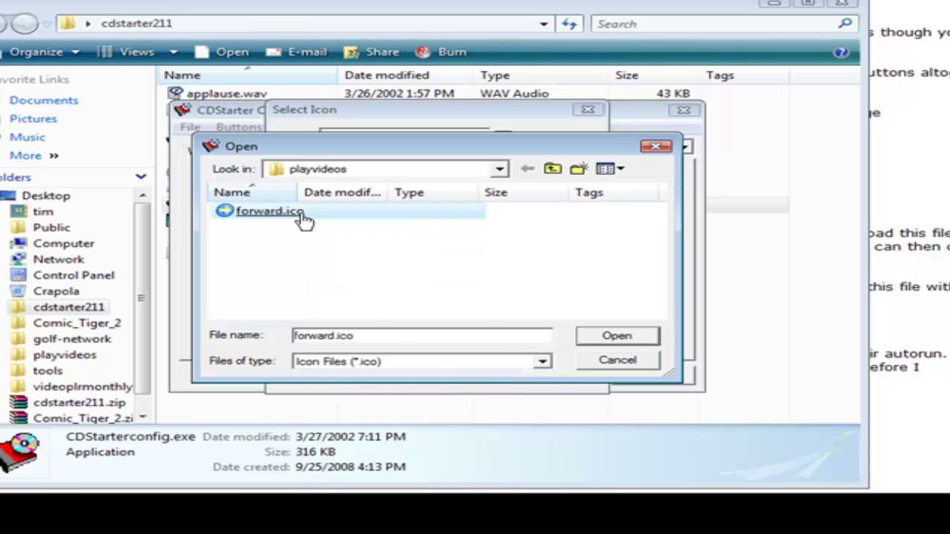
pyautogui.click(458, 371)
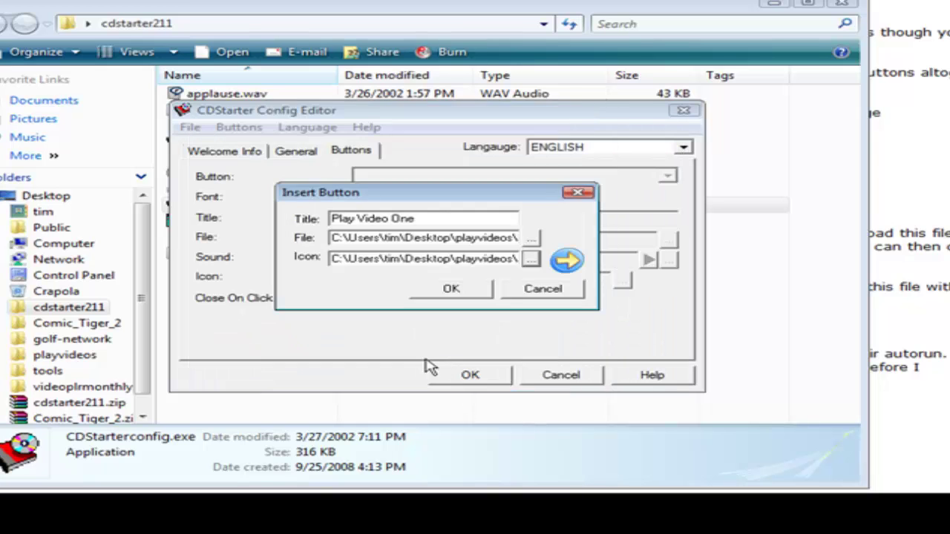
pyautogui.click(453, 290)
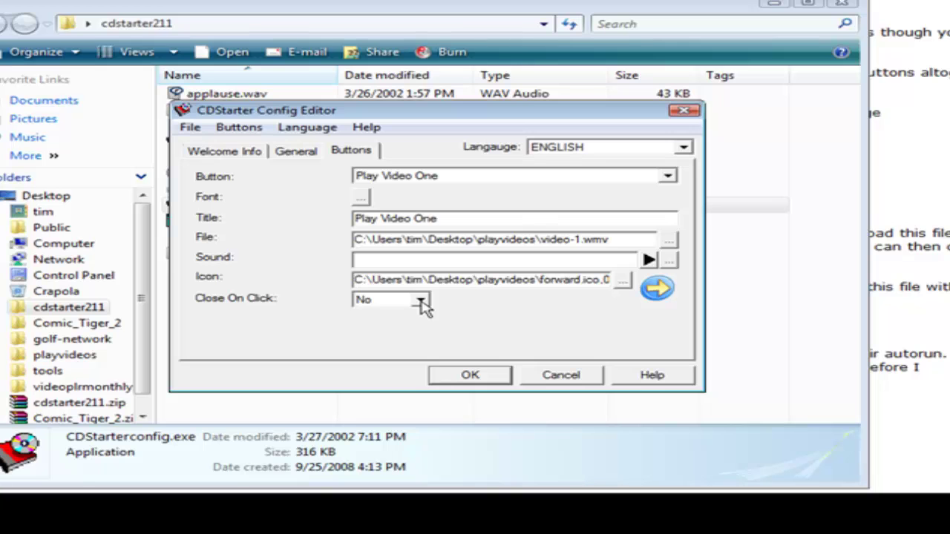
# Start inserting a second menu button titled "Play Video Two" and link it to video-2.wmv
pyautogui.click(239, 127)
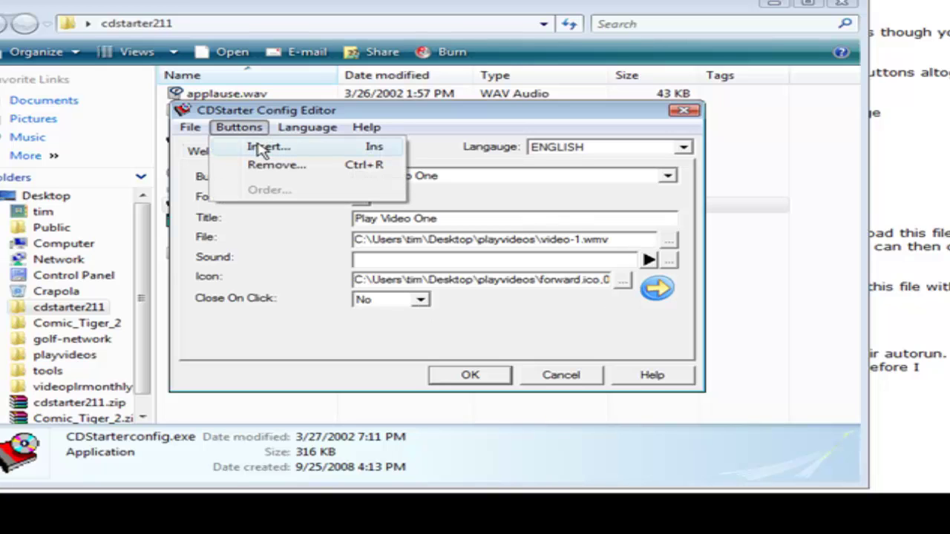
pyautogui.click(263, 147)
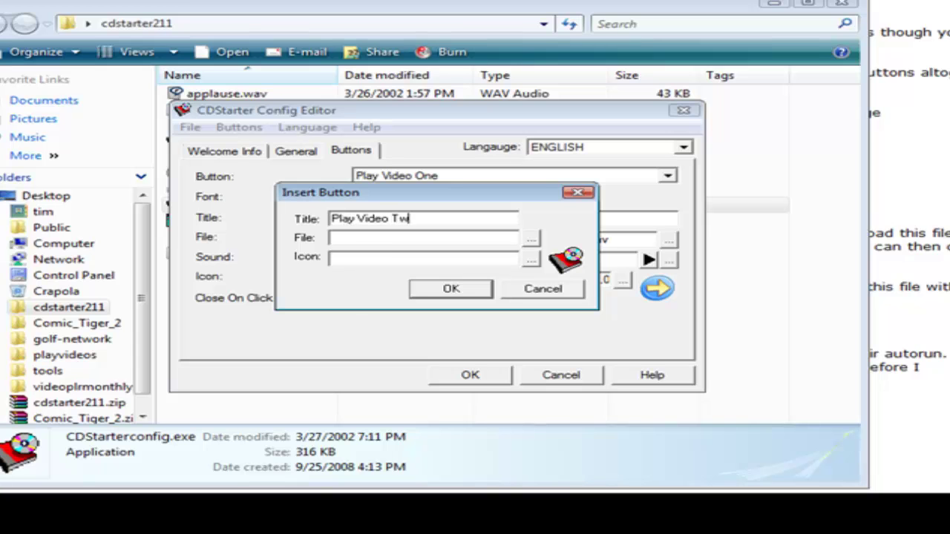
pyautogui.click(532, 238)
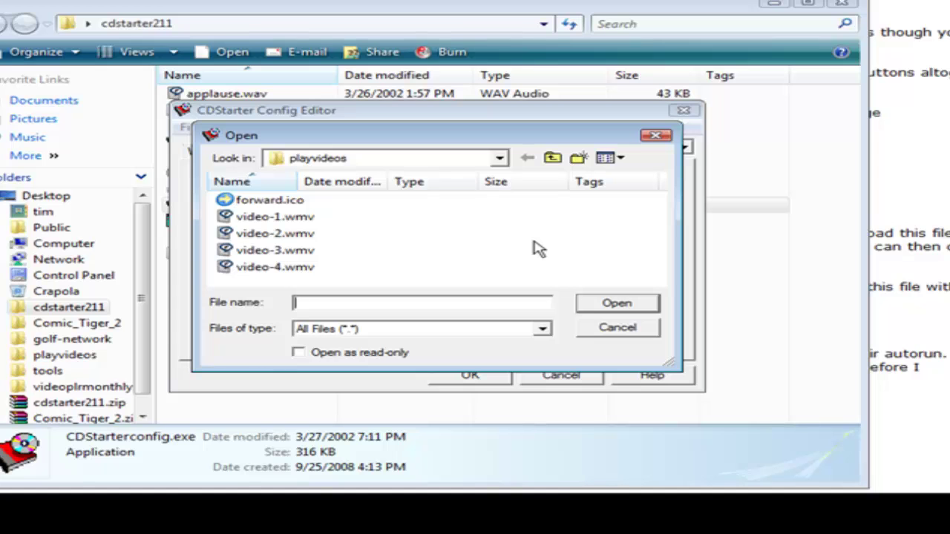
pyautogui.doubleClick(306, 236)
# Give the "Play Video Two" button the forward.ico icon and finish inserting it
pyautogui.click(531, 259)
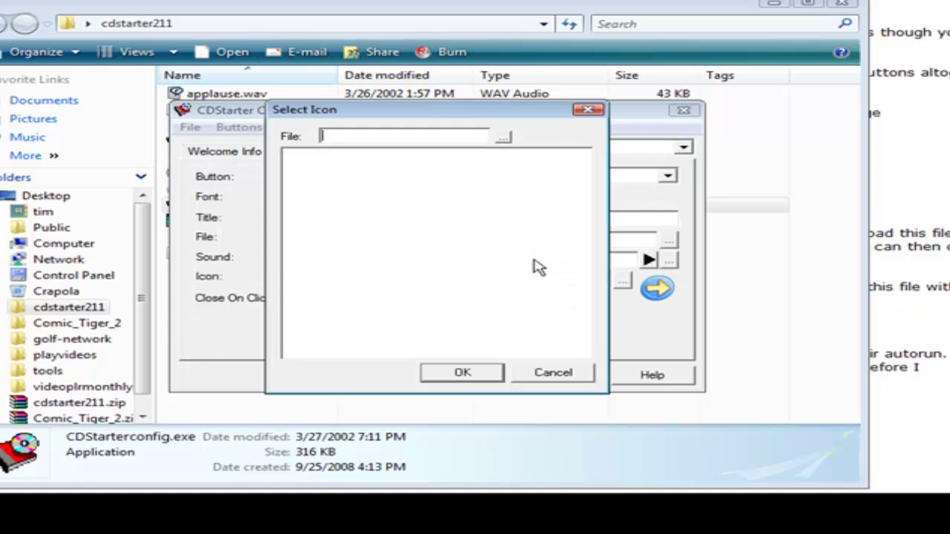
pyautogui.click(503, 136)
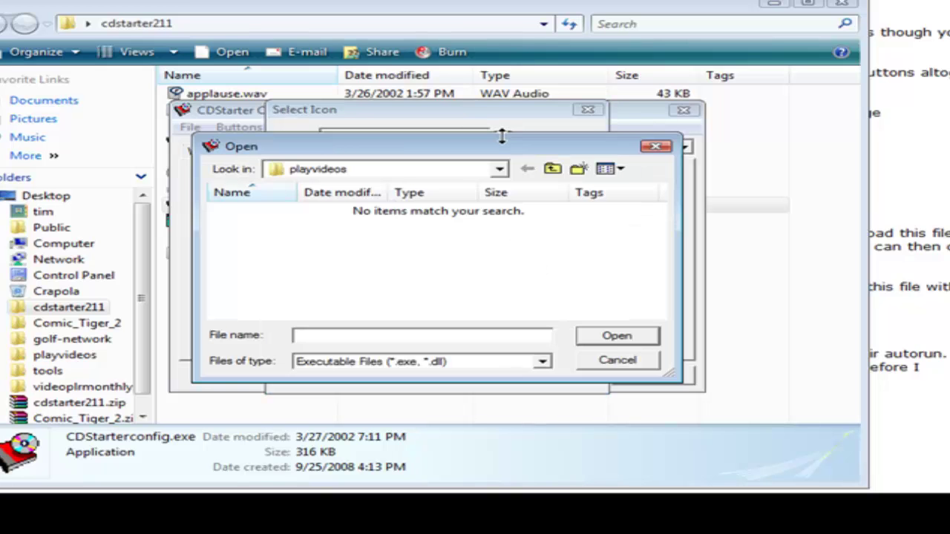
pyautogui.click(381, 361)
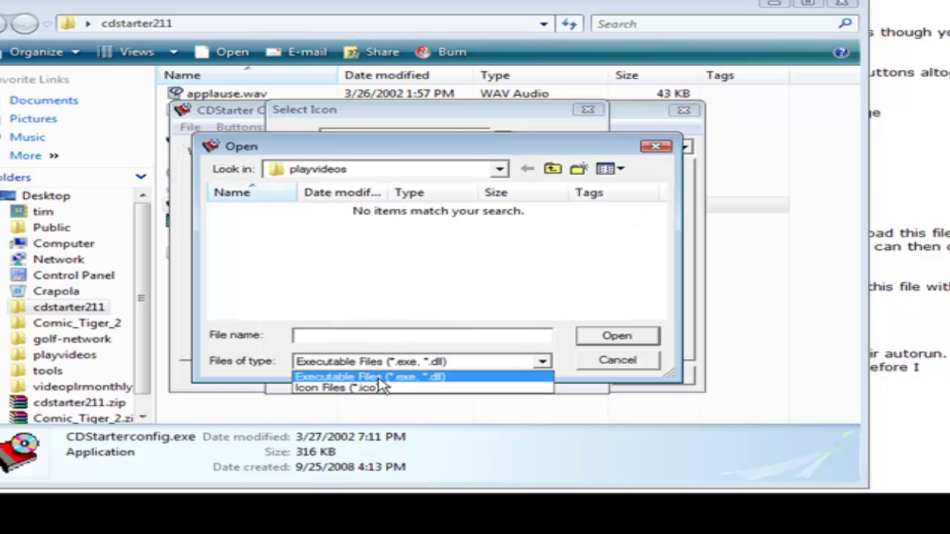
pyautogui.click(381, 387)
pyautogui.click(276, 214)
pyautogui.doubleClick(276, 213)
pyautogui.click(312, 173)
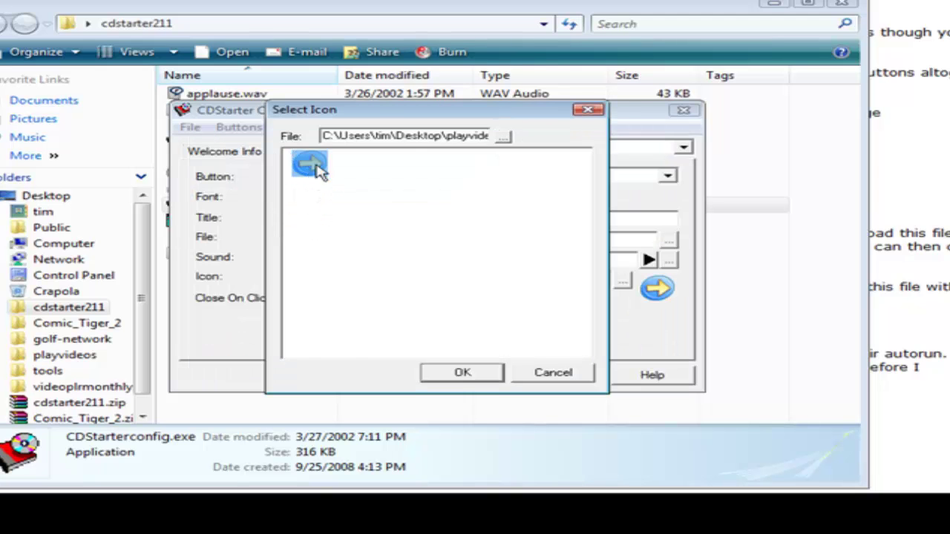
pyautogui.click(460, 375)
pyautogui.click(475, 294)
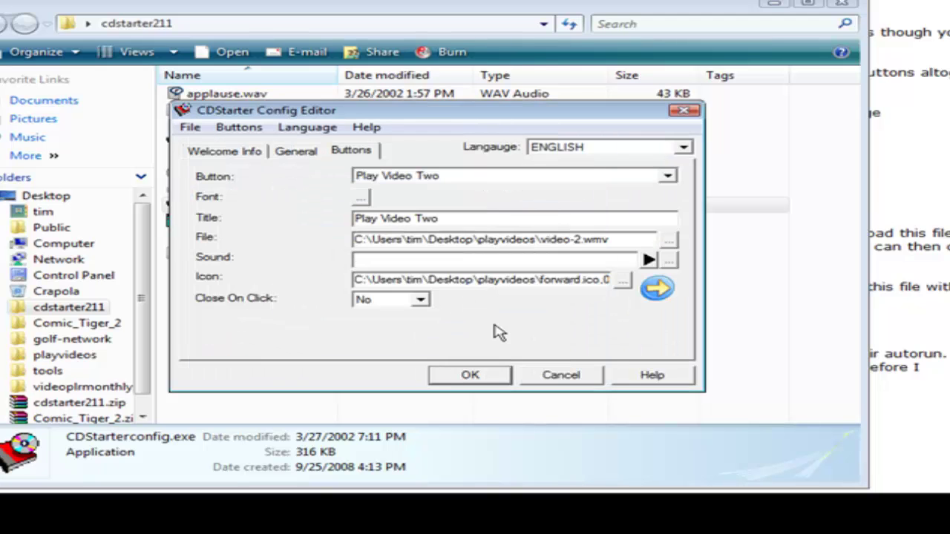
# Insert the buttons "Play Video Three" and "Play Video Four", linking the fourth to video-4.wmv with the forward.ico icon, and review the button order
pyautogui.click(249, 130)
pyautogui.click(256, 147)
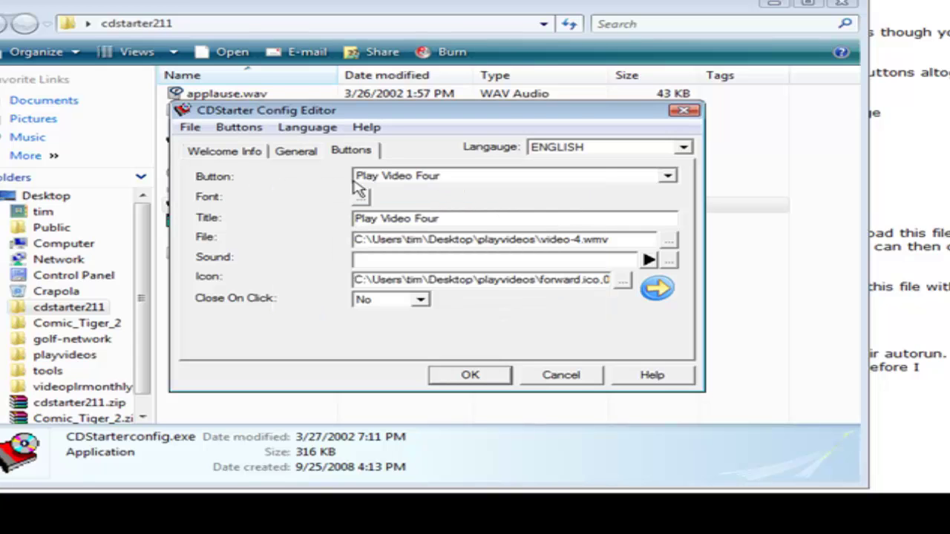
pyautogui.click(243, 130)
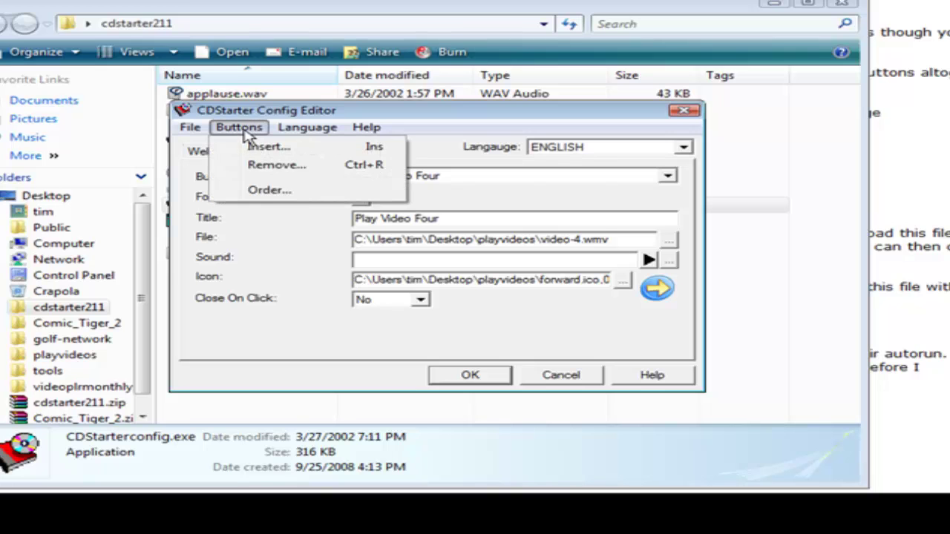
pyautogui.click(271, 190)
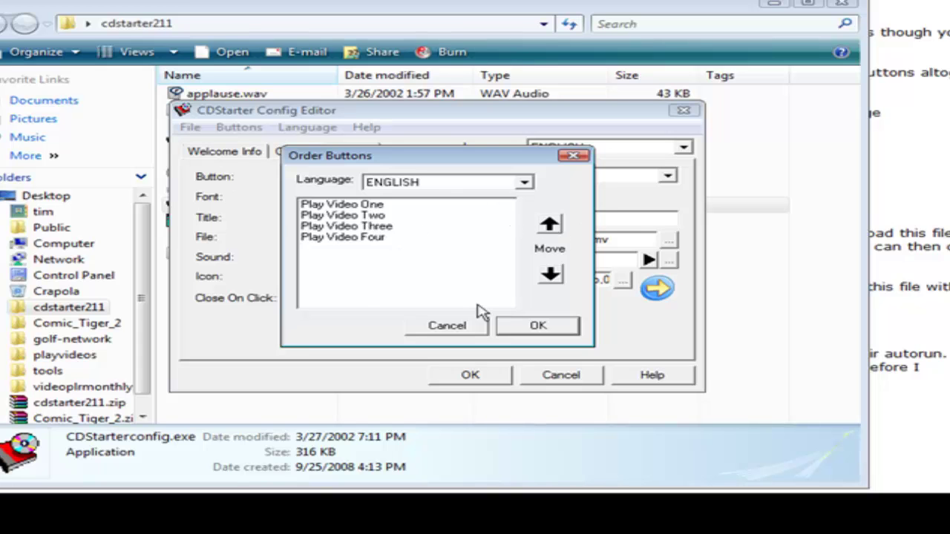
pyautogui.click(536, 326)
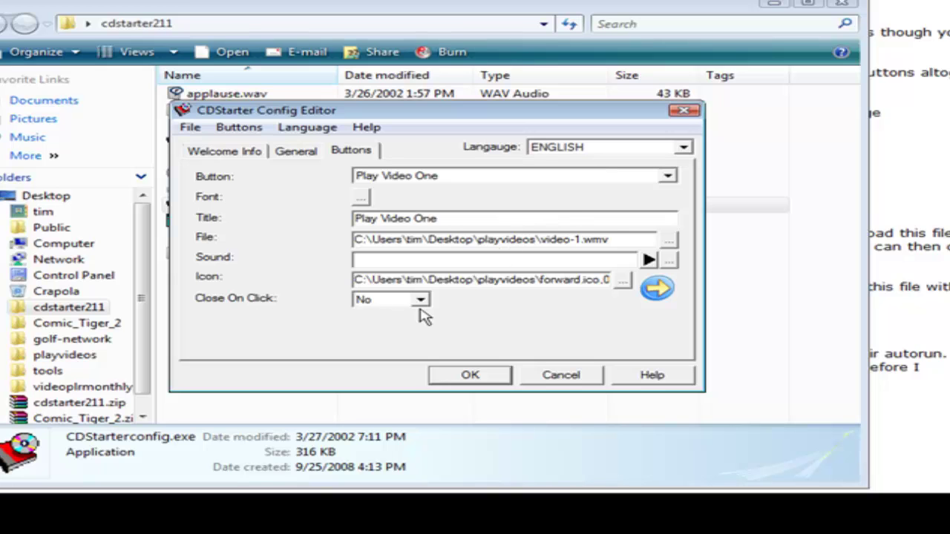
# Accept the menu configuration and save it as cdstarter.ini in the playvideos folder
pyautogui.click(475, 375)
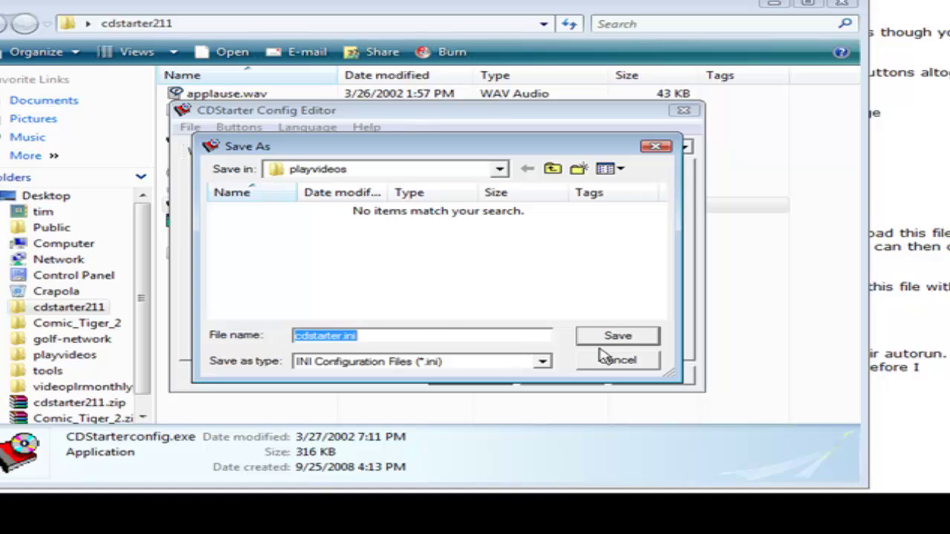
pyautogui.click(618, 338)
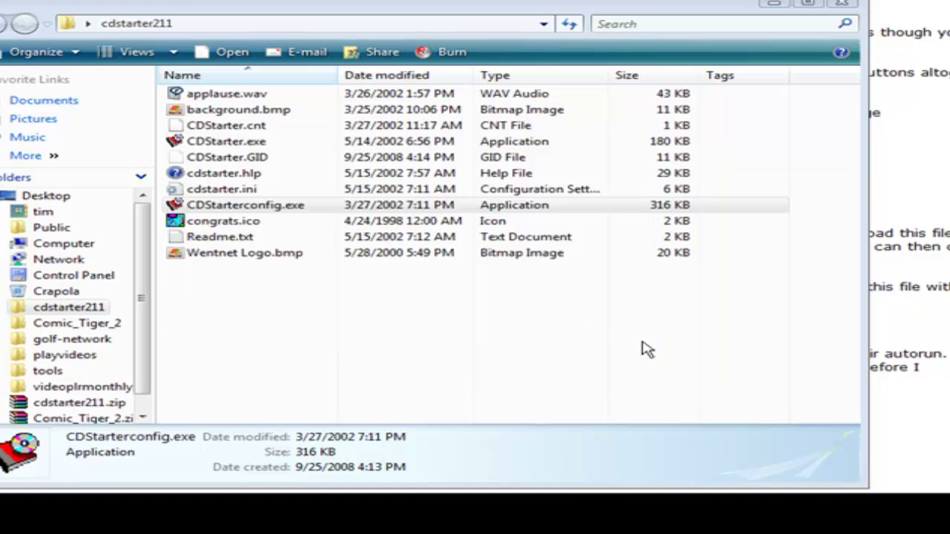
pyautogui.click(846, 6)
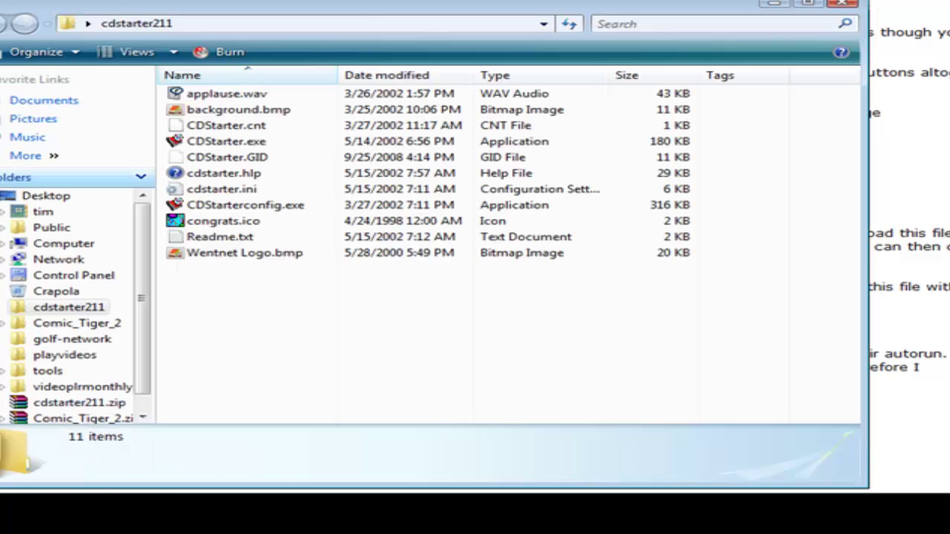
# Copy CDStarter.exe from the cdstarter211 folder into the playvideos folder
pyautogui.rightClick(243, 147)
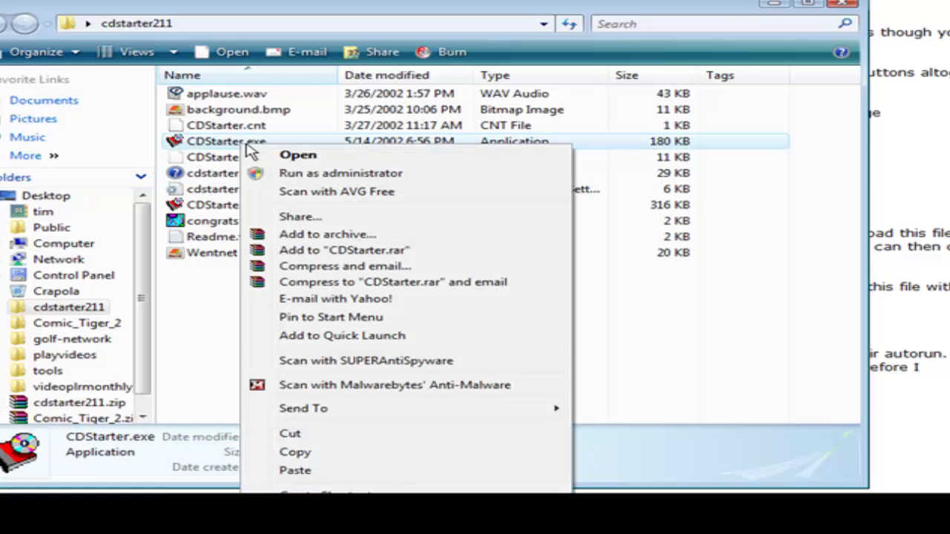
pyautogui.click(297, 453)
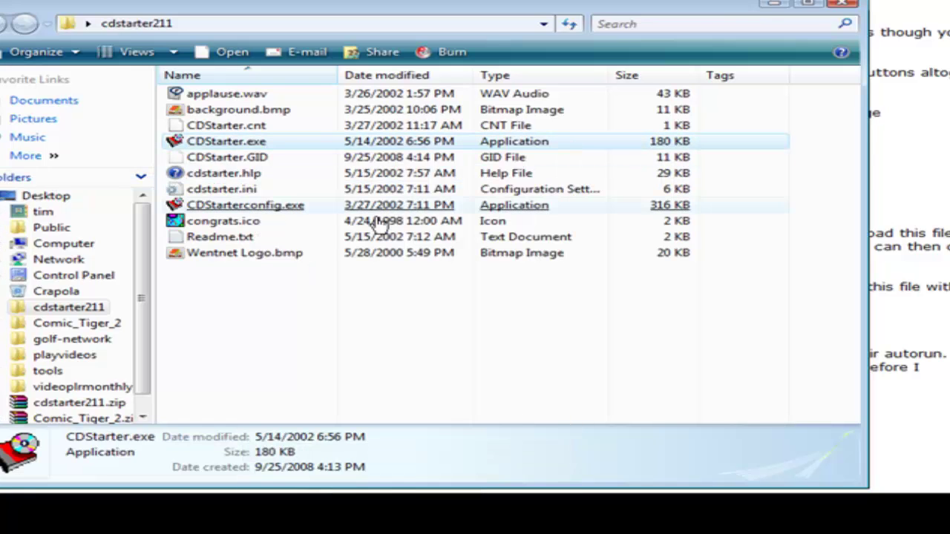
pyautogui.click(772, 3)
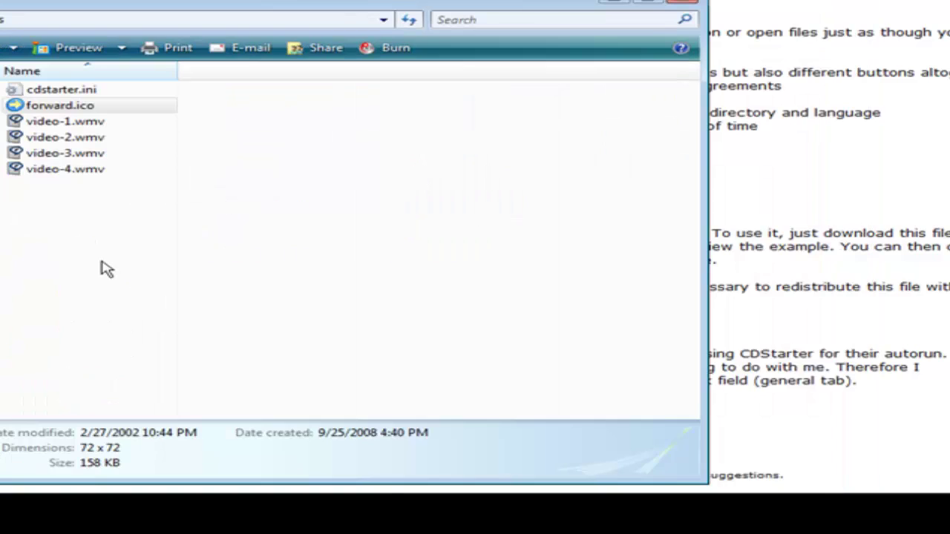
pyautogui.rightClick(103, 263)
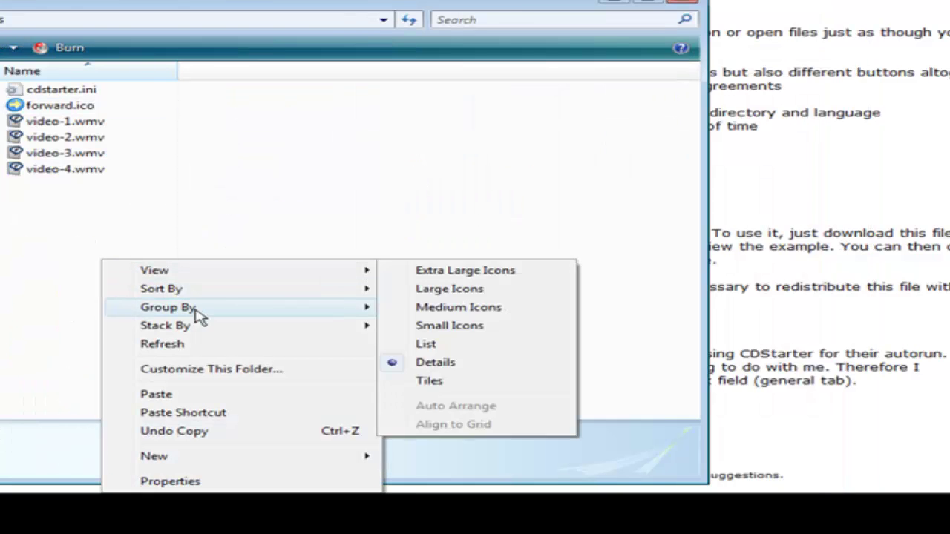
pyautogui.click(171, 394)
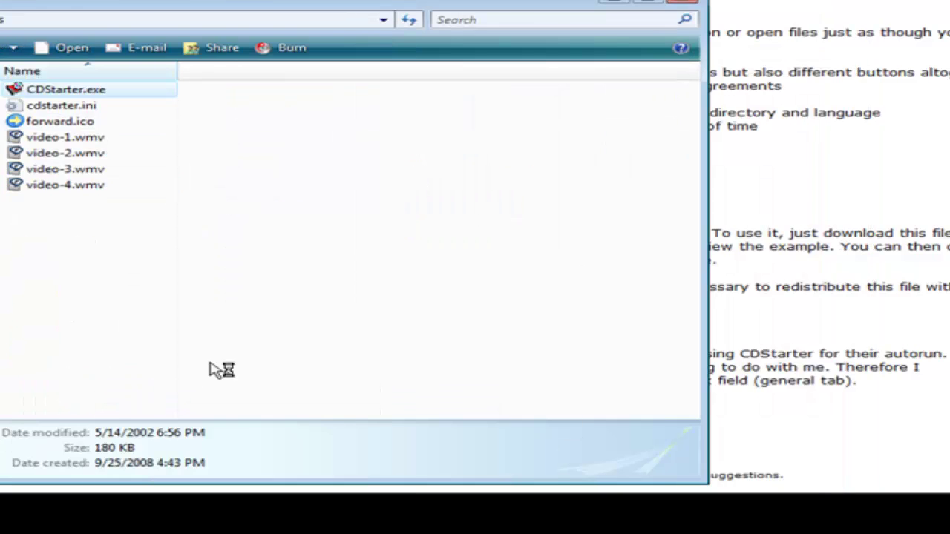
# Test the menu by running CDStarter.exe, accepting the intro message and playing videos from it, closing the player after each
pyautogui.doubleClick(90, 92)
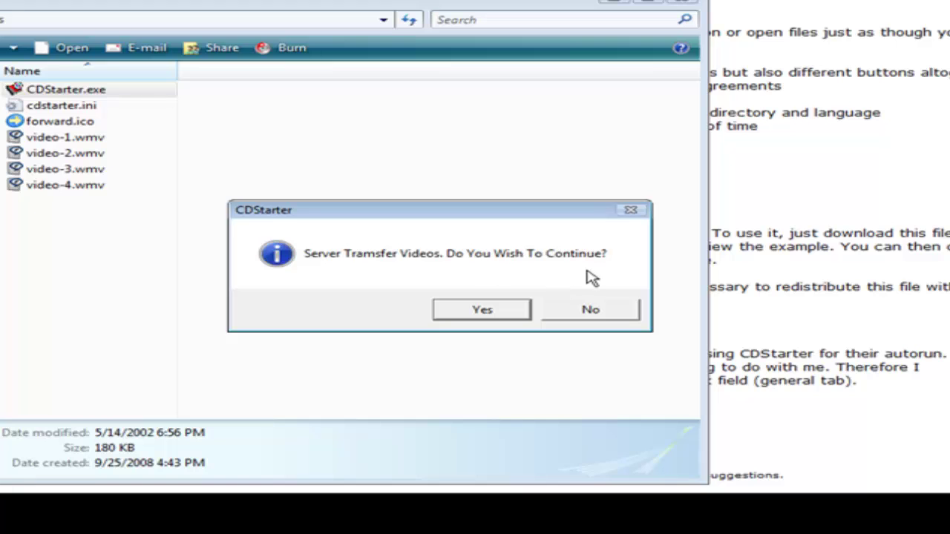
pyautogui.click(499, 313)
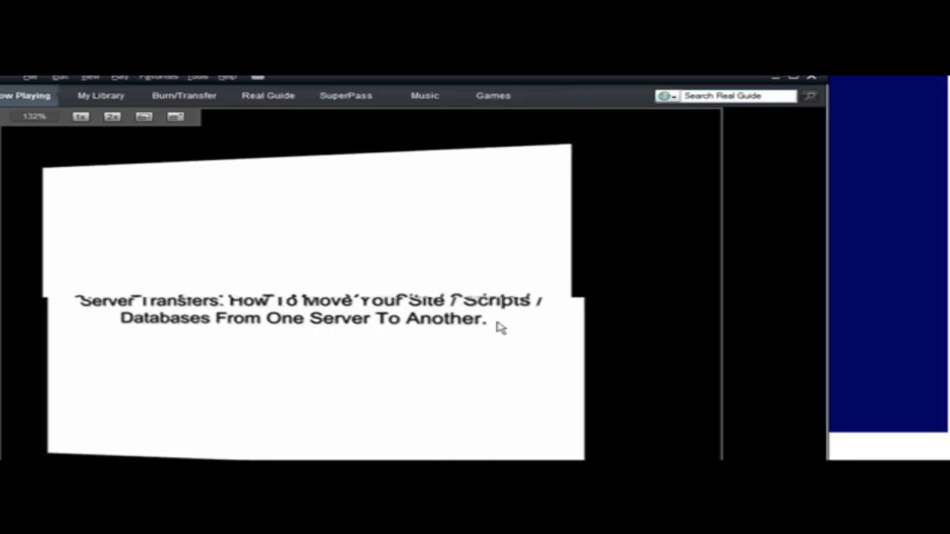
pyautogui.click(812, 76)
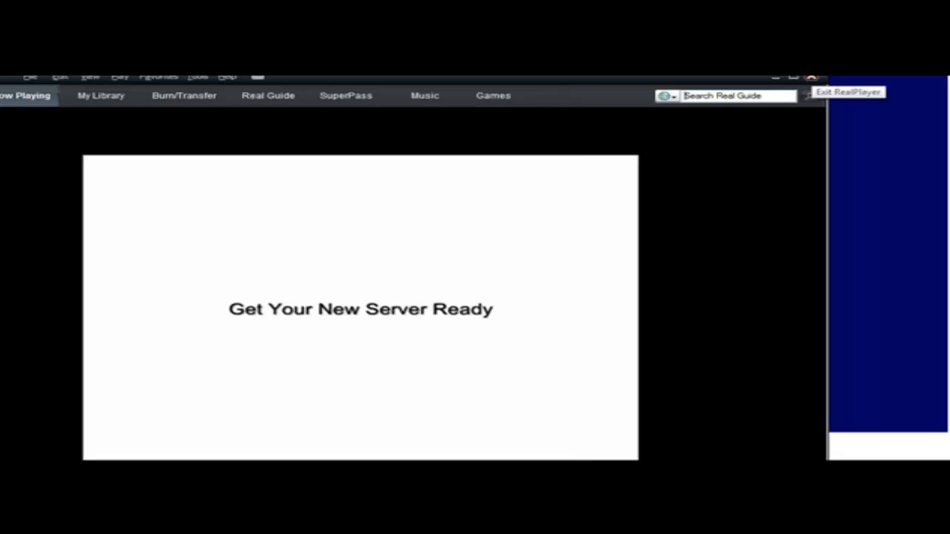
pyautogui.click(812, 77)
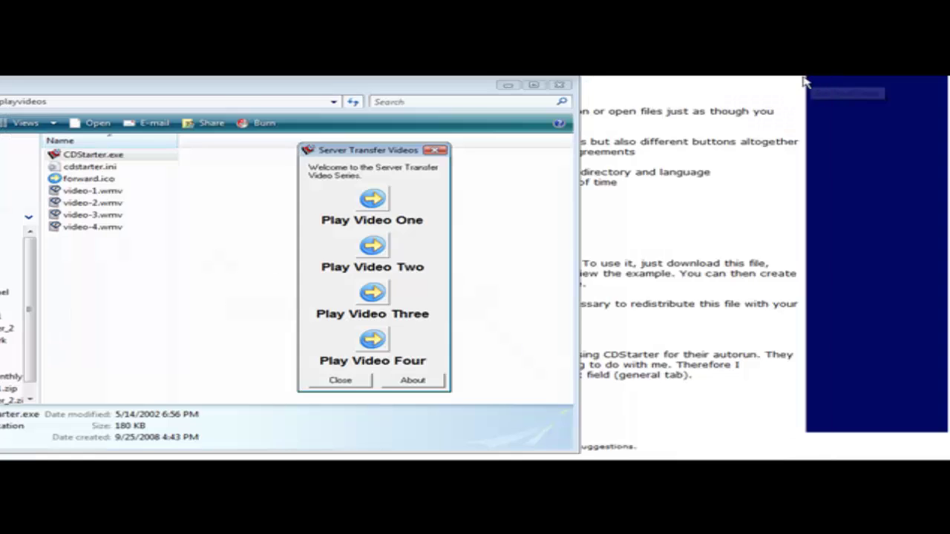
# Return to the CDStarter Config Editor and open cdstarter.ini from the playvideos folder
pyautogui.click(201, 92)
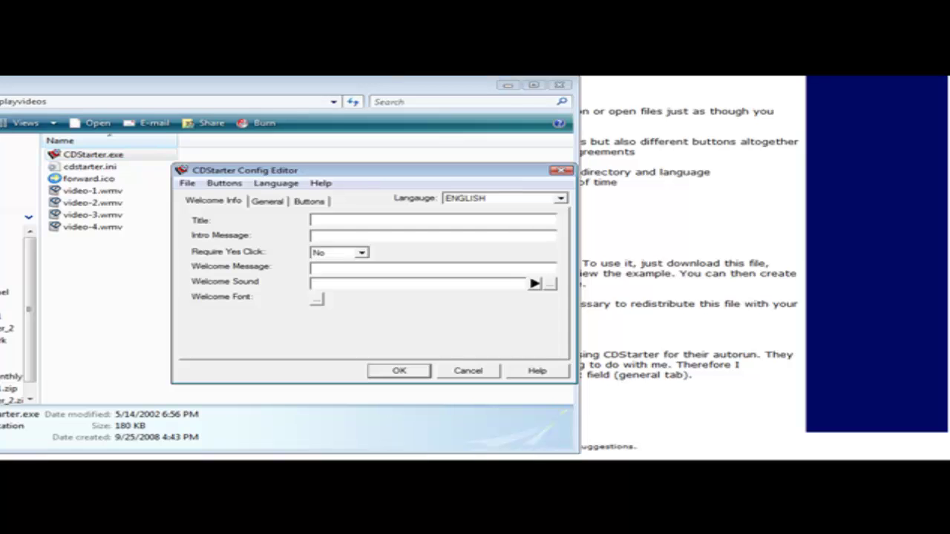
pyautogui.click(191, 183)
pyautogui.click(213, 213)
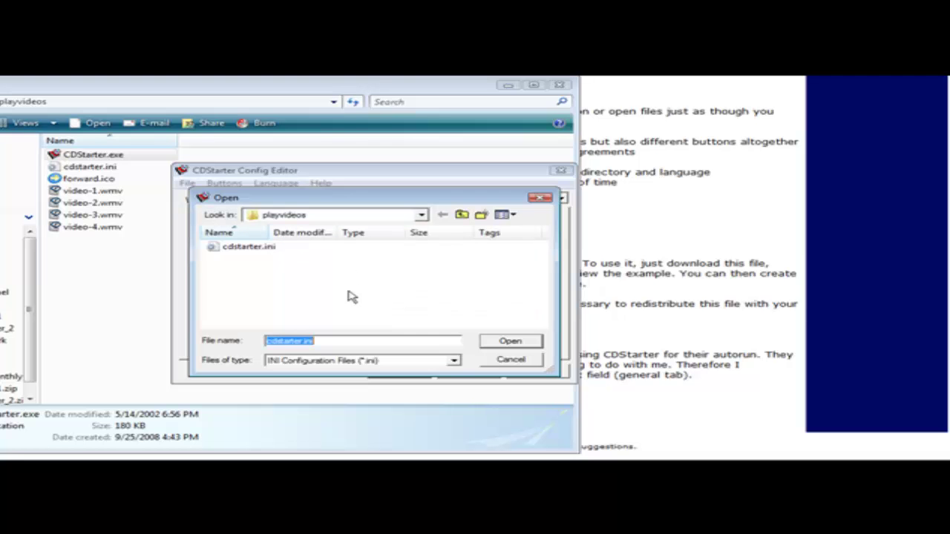
pyautogui.doubleClick(256, 248)
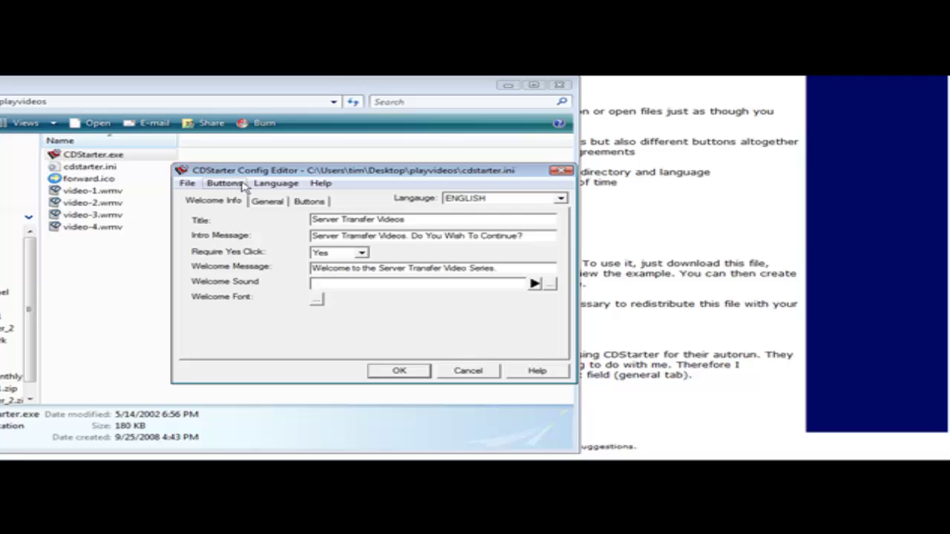
# Prepare the playvideos directory for CD burning without choosing a disc icon, and close the Config Editor
pyautogui.click(187, 184)
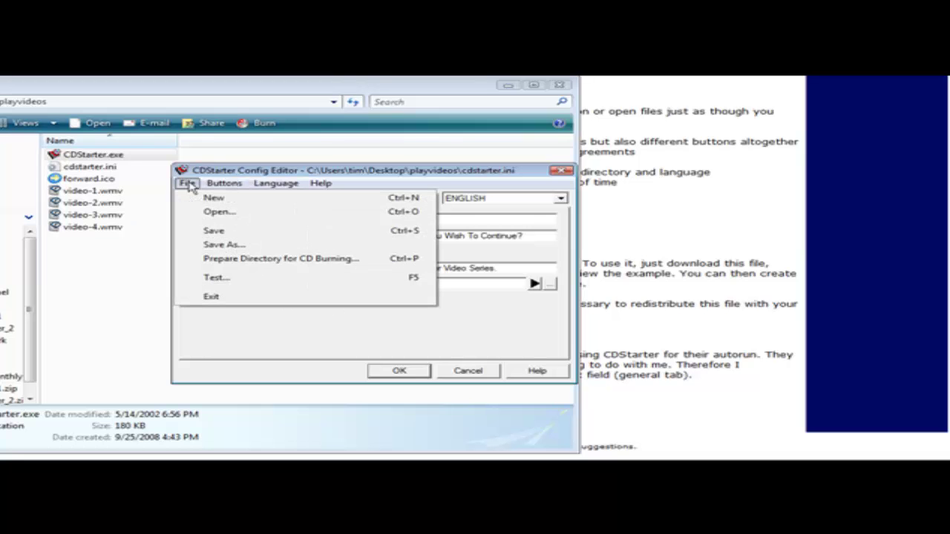
pyautogui.click(232, 260)
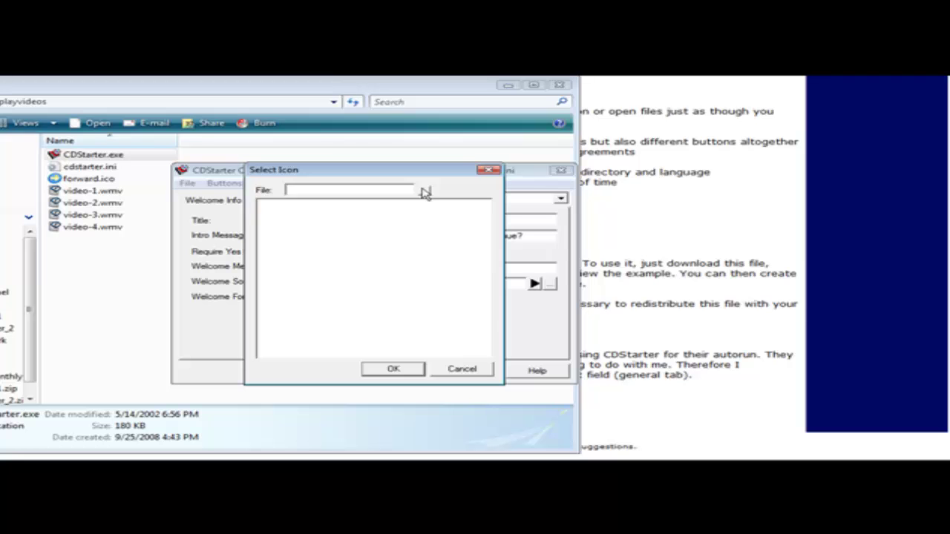
pyautogui.click(455, 371)
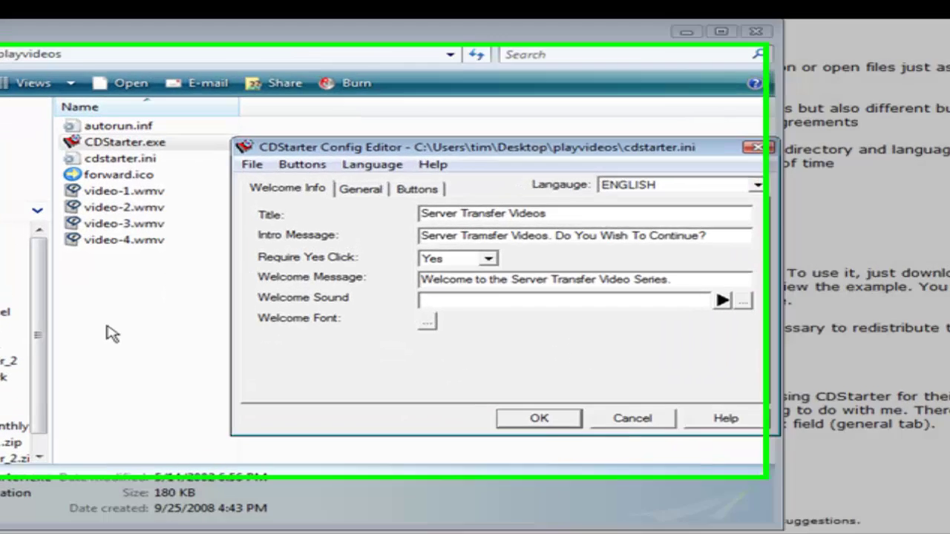
pyautogui.press('Escape')
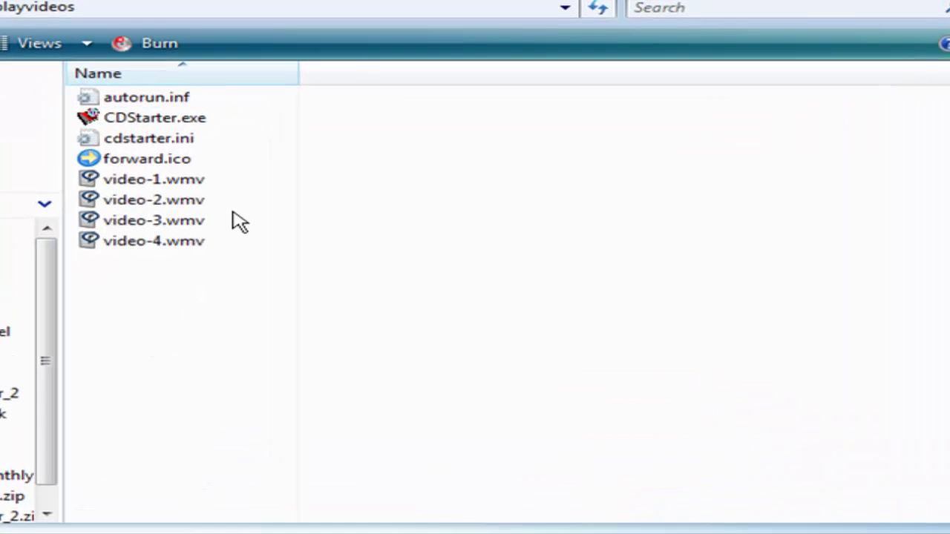
# Open autorun.inf with Notepad, without making it the default program, to examine its autorun command, and close it
pyautogui.click(145, 102)
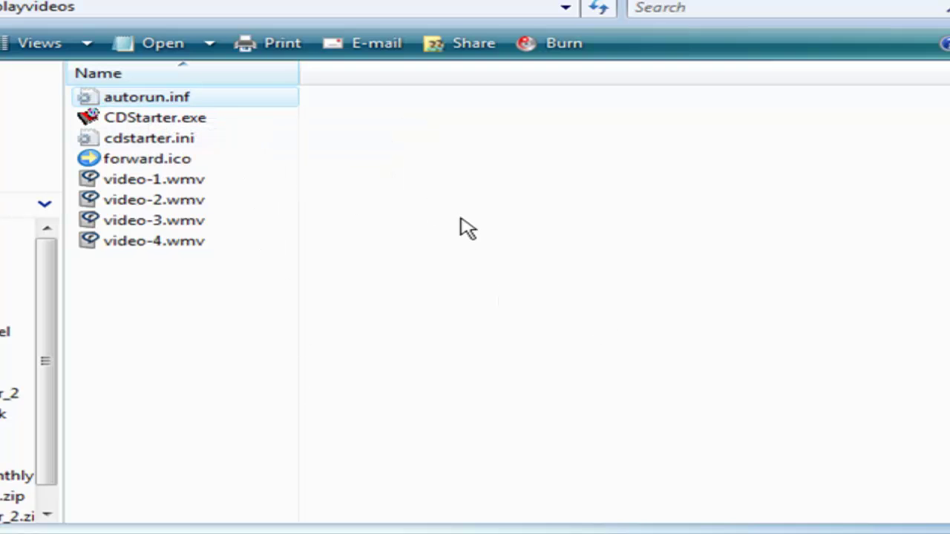
pyautogui.rightClick(160, 101)
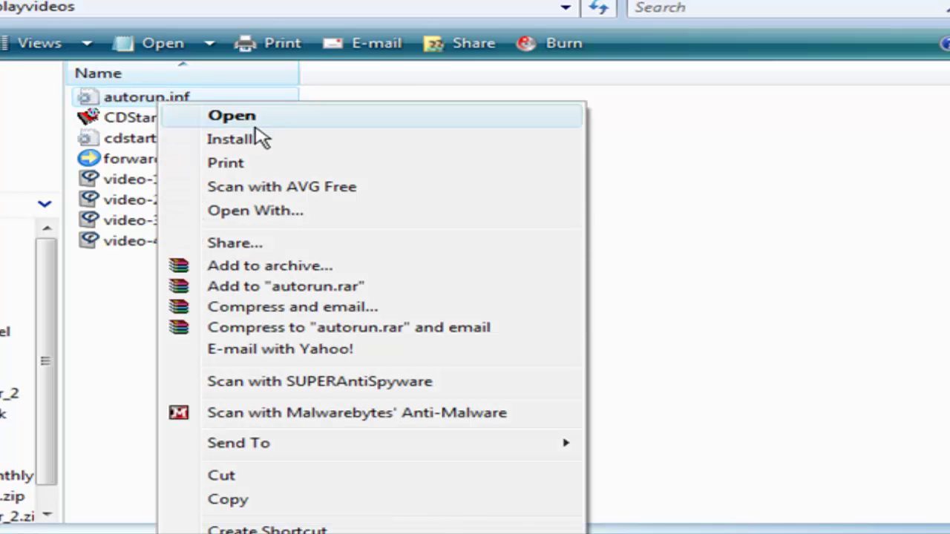
pyautogui.click(289, 213)
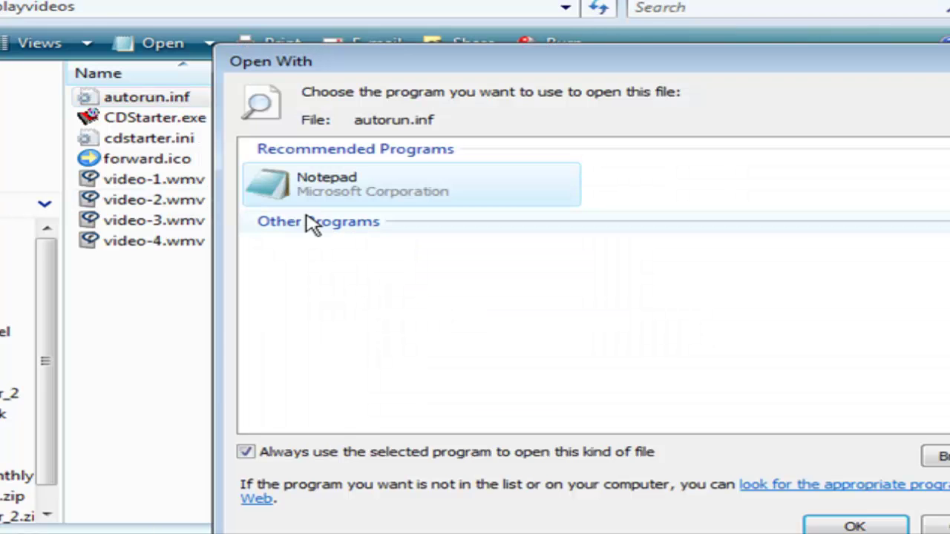
pyautogui.click(246, 451)
pyautogui.click(855, 526)
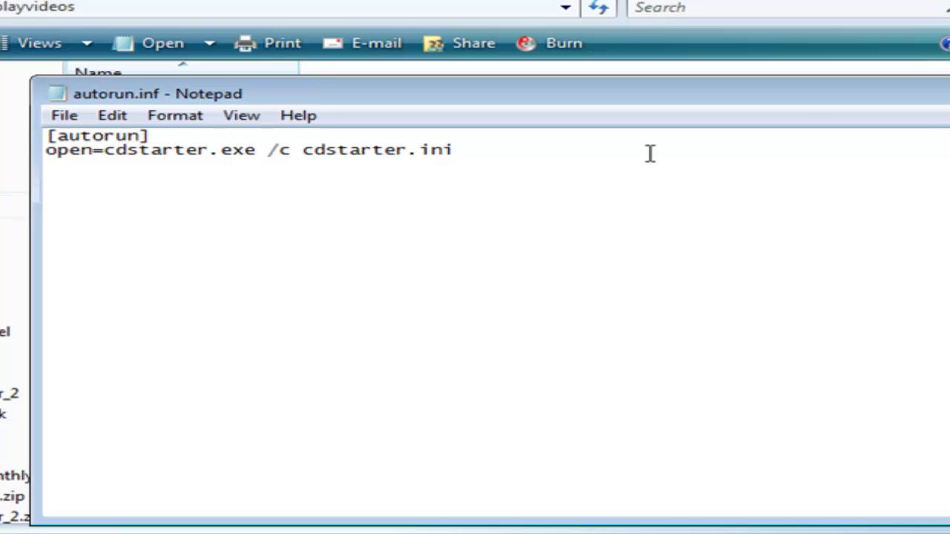
pyautogui.hotkey('alt', 'F4')
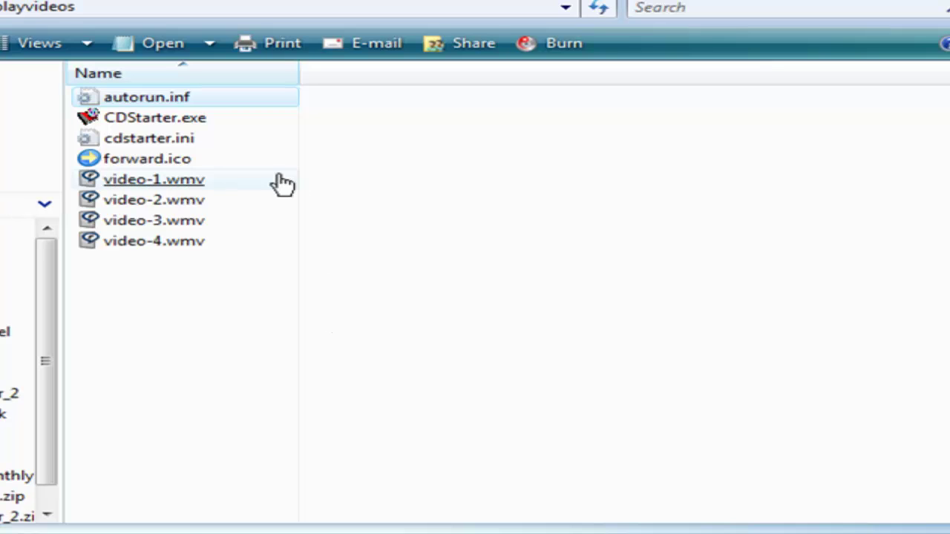
# Run CDStarter.exe from the playvideos folder, accept the intro message to check the video menu, and close it
pyautogui.doubleClick(155, 118)
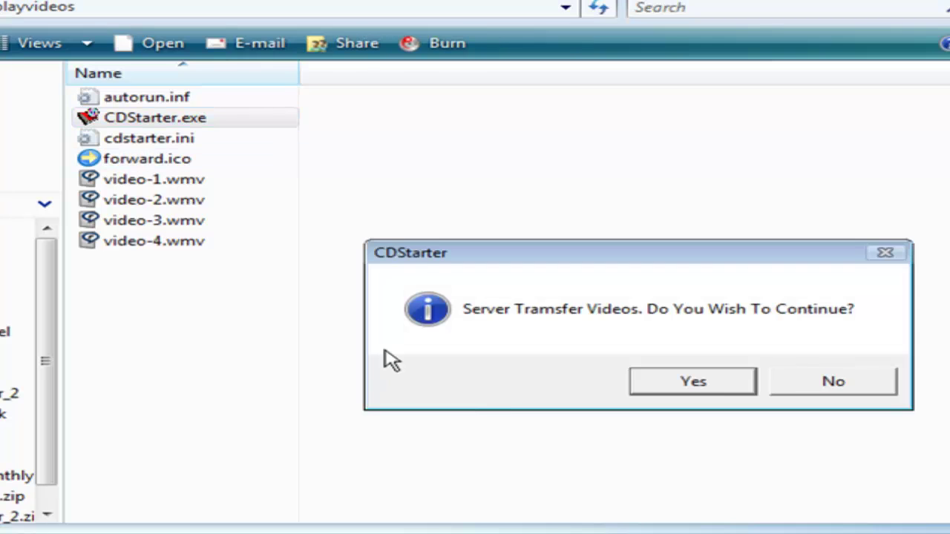
pyautogui.click(716, 385)
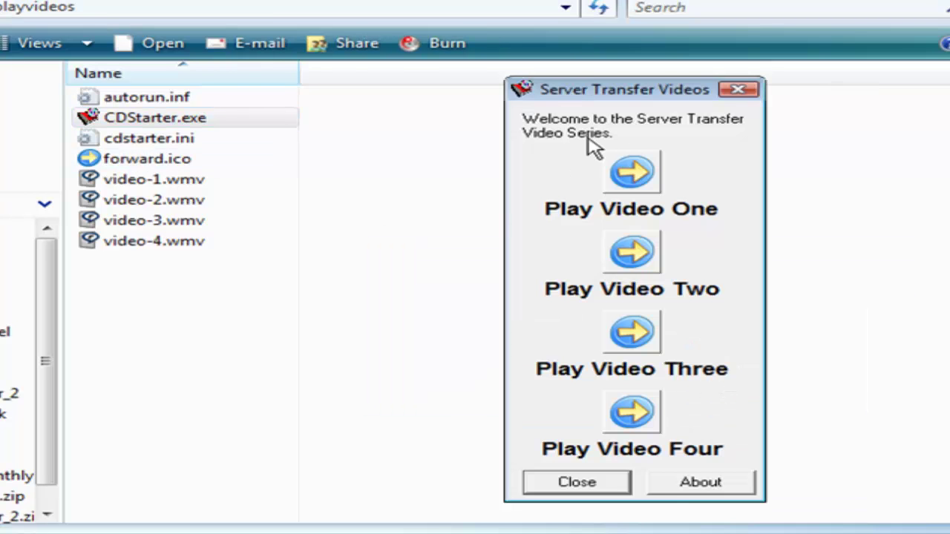
pyautogui.click(587, 481)
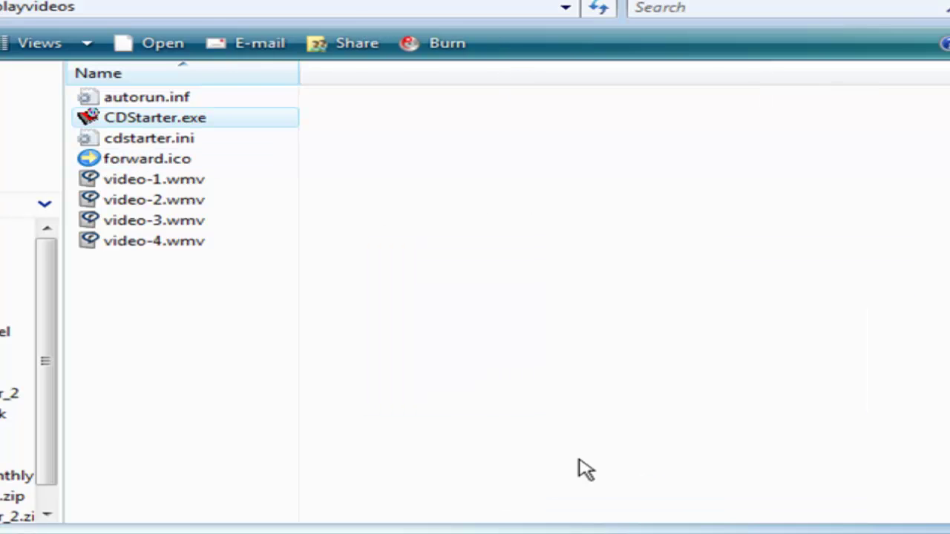